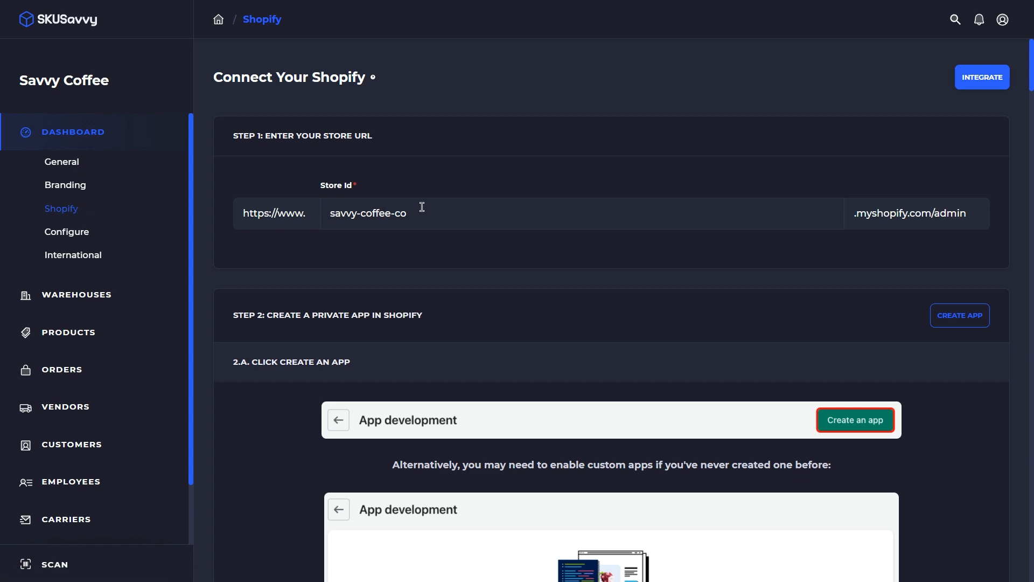
# Step: Check the savvy-coffee-co store ID in the Shopify connection form and open the store's app development page in Shopify
pyautogui.moveTo(423, 215); pyautogui.dragTo(328, 215)
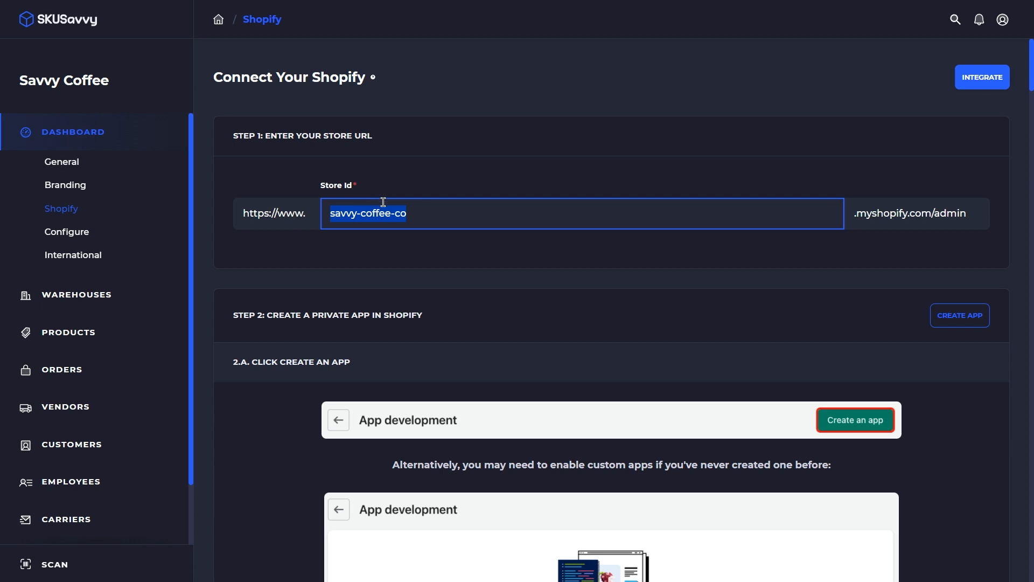
pyautogui.click(408, 245)
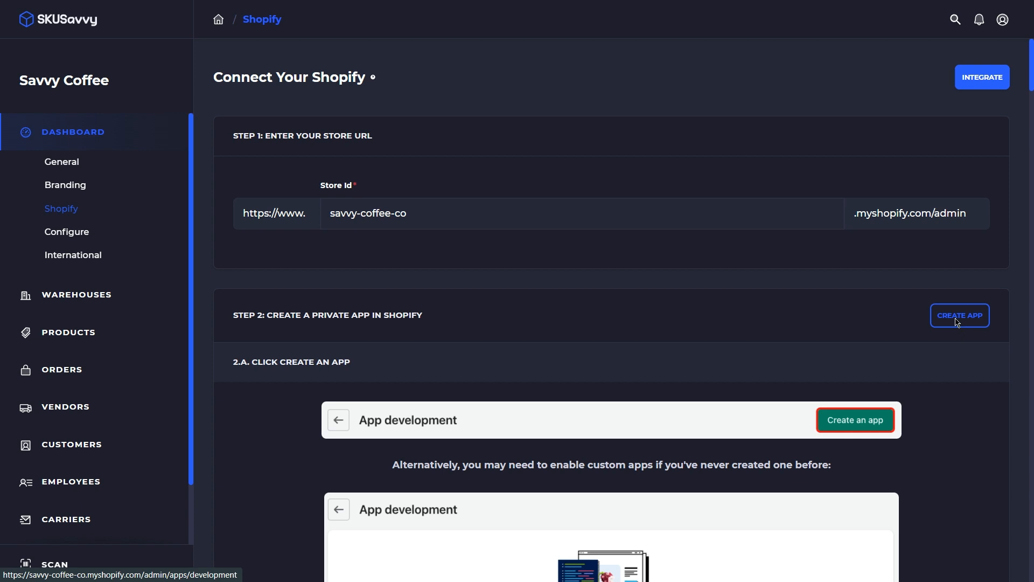
pyautogui.press('F5')
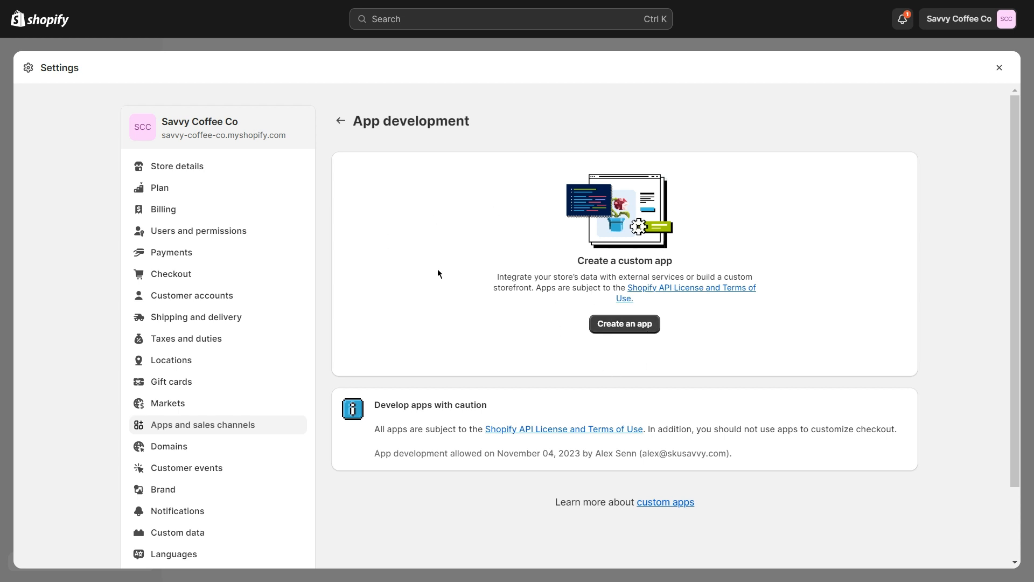
# Step: Create a custom app named SKUSavvy with the support account as its app developer
pyautogui.click(632, 331)
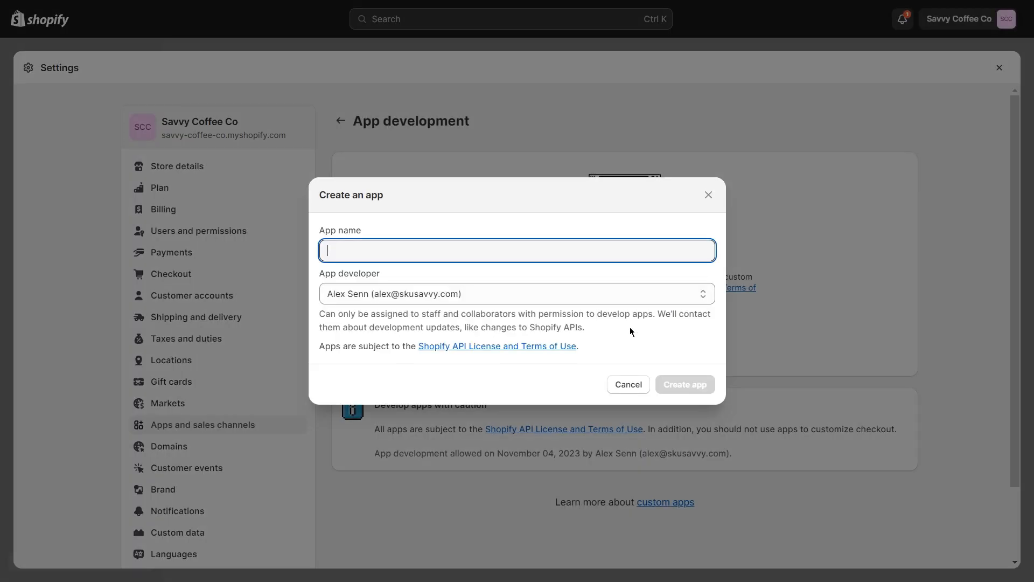
pyautogui.write('SKUSavvy')
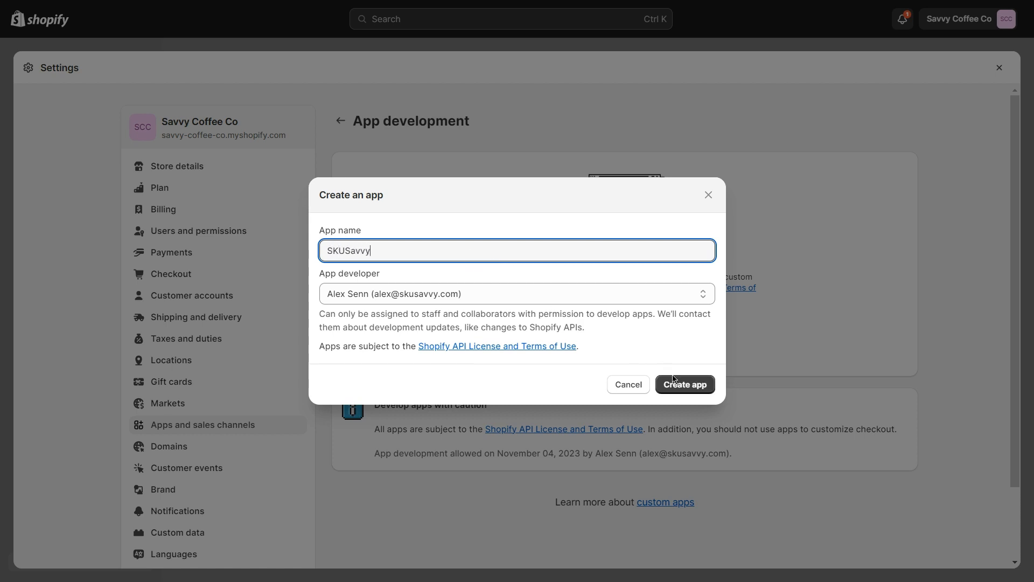
pyautogui.press('Tab')
pyautogui.press('Down')
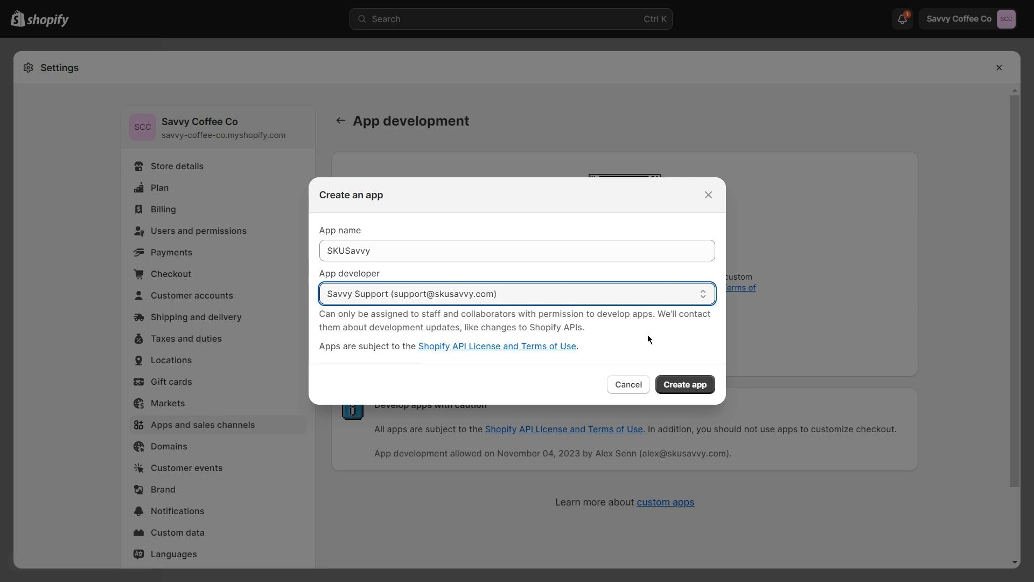
pyautogui.click(685, 384)
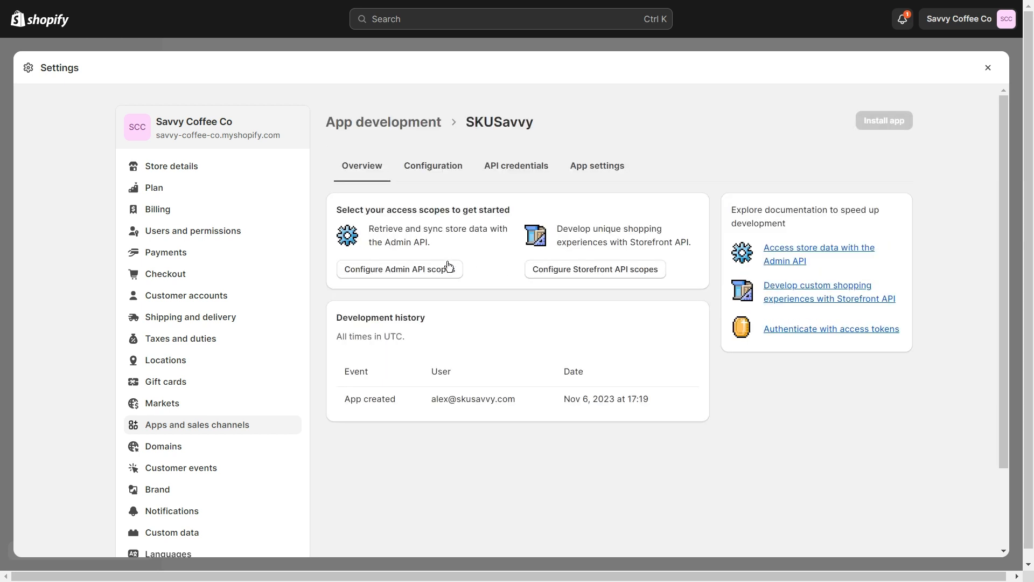
# Step: Open the Admin API scope configuration and enable read_analytics plus write and read access to assigned fulfillment orders
pyautogui.click(416, 277)
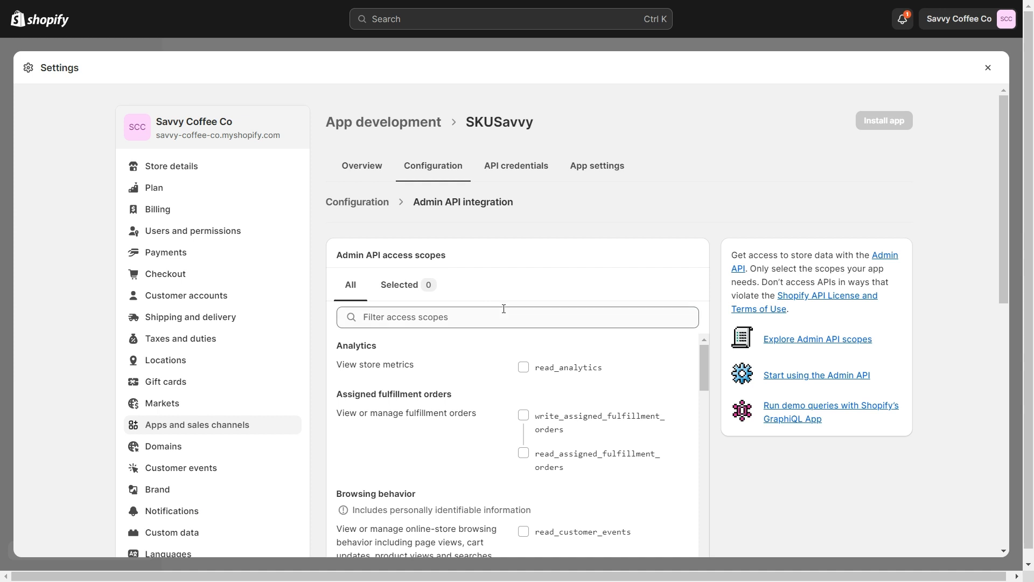
pyautogui.scroll(-2, 504, 309)
pyautogui.scroll(-2, 529, 275)
pyautogui.scroll(1, 679, 322)
pyautogui.scroll(1, 715, 360)
pyautogui.scroll(-3, 716, 360)
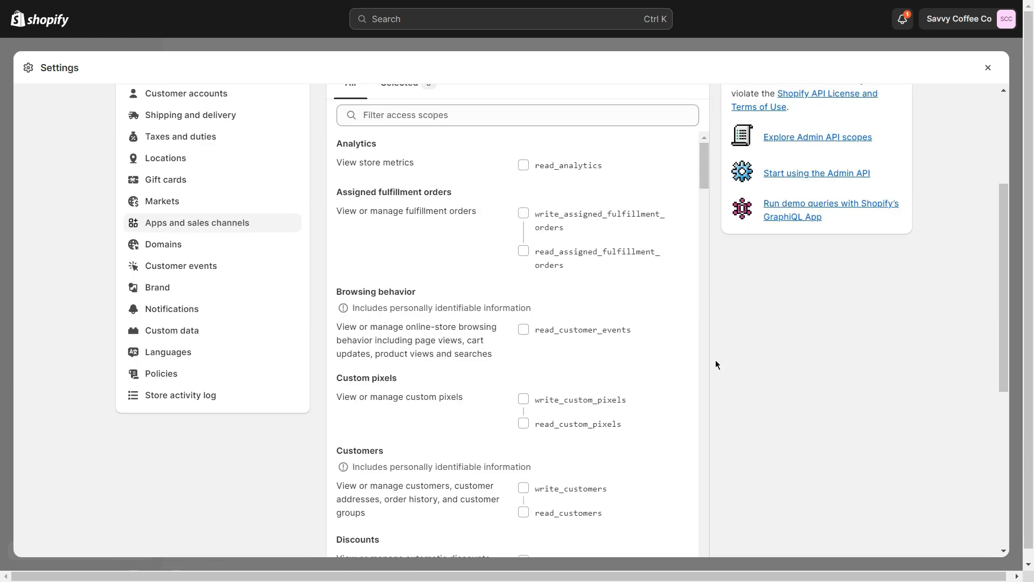
pyautogui.scroll(2, 715, 360)
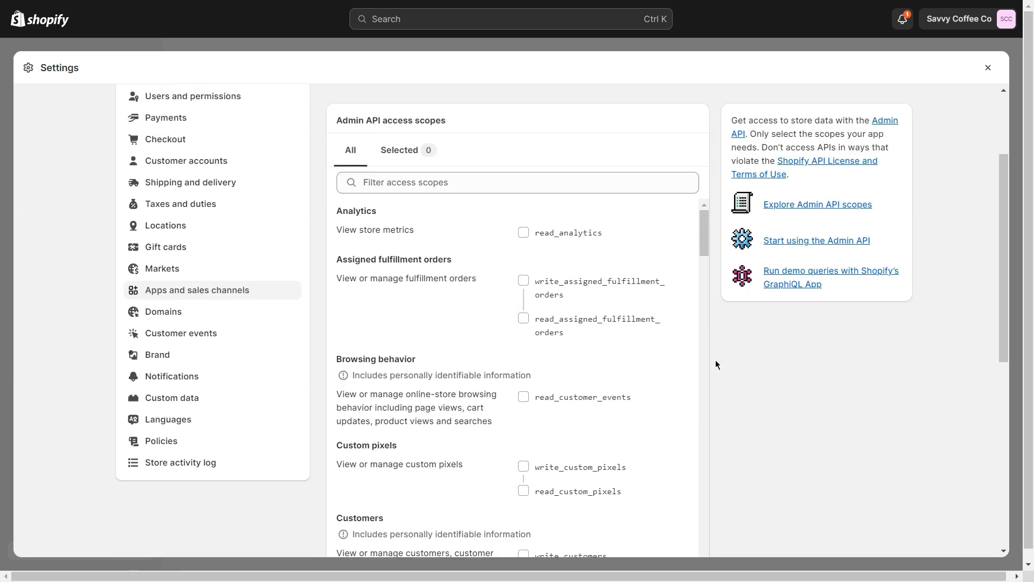
pyautogui.click(524, 233)
pyautogui.click(523, 281)
pyautogui.click(523, 318)
# Step: Enable the write_customers and read_customers access scopes
pyautogui.scroll(-1, 527, 314)
pyautogui.scroll(-1, 528, 314)
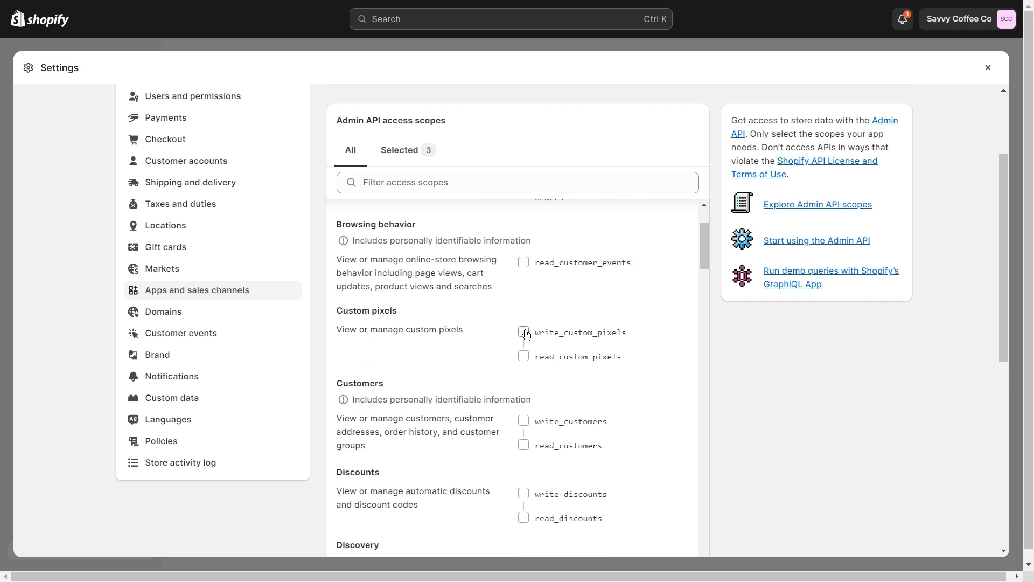
pyautogui.scroll(-2, 527, 330)
pyautogui.click(523, 290)
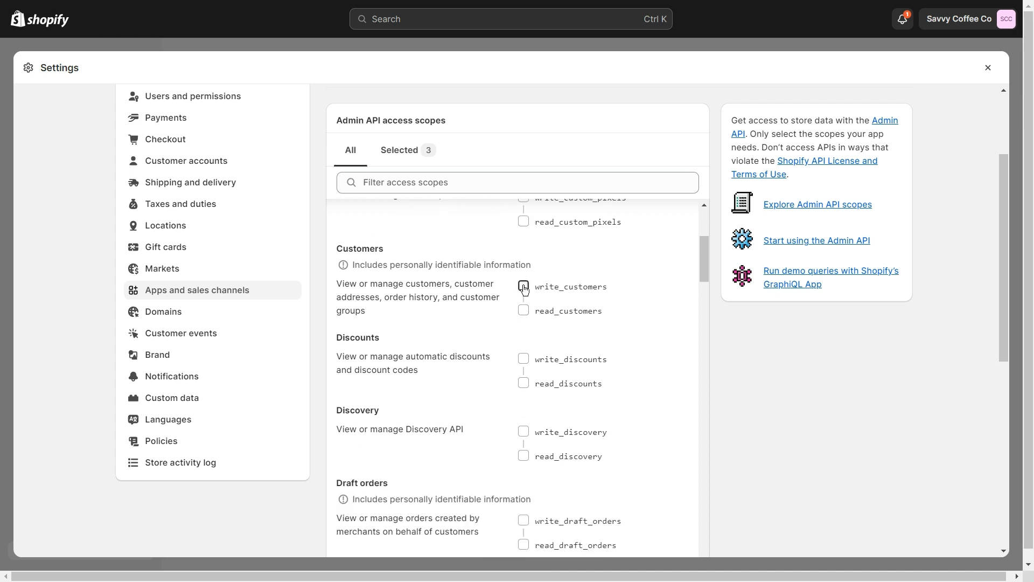
pyautogui.scroll(2, 522, 299)
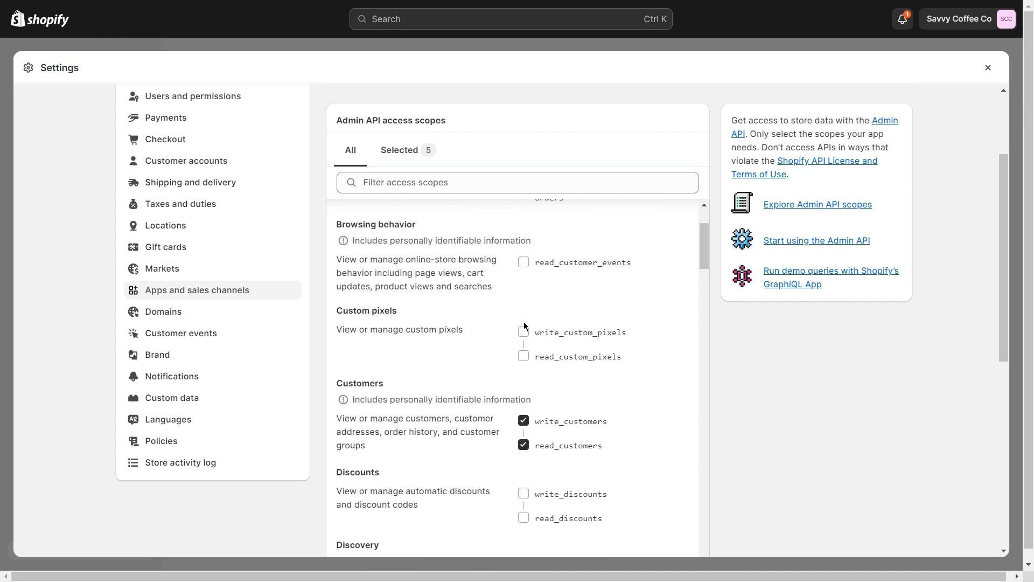
# Step: Enable write and read access scopes for discounts and draft orders
pyautogui.scroll(-3, 524, 326)
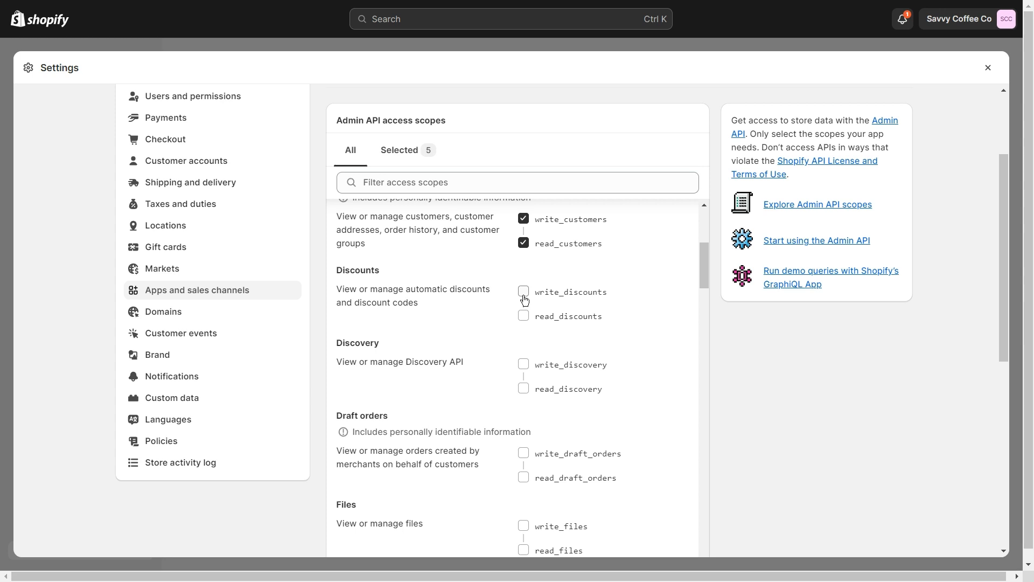
pyautogui.scroll(-1, 525, 309)
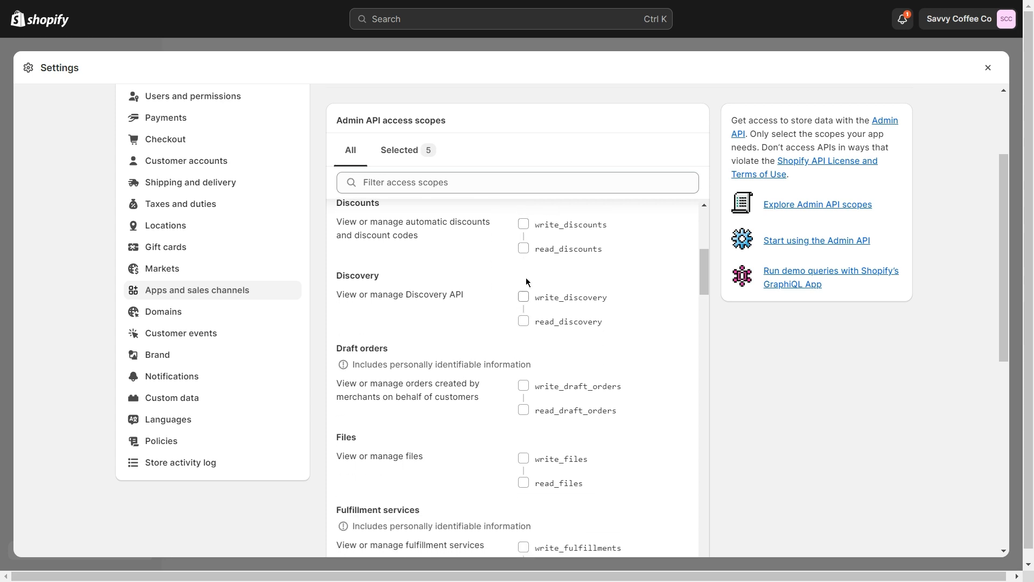
pyautogui.click(524, 224)
pyautogui.click(523, 385)
pyautogui.scroll(-2, 523, 385)
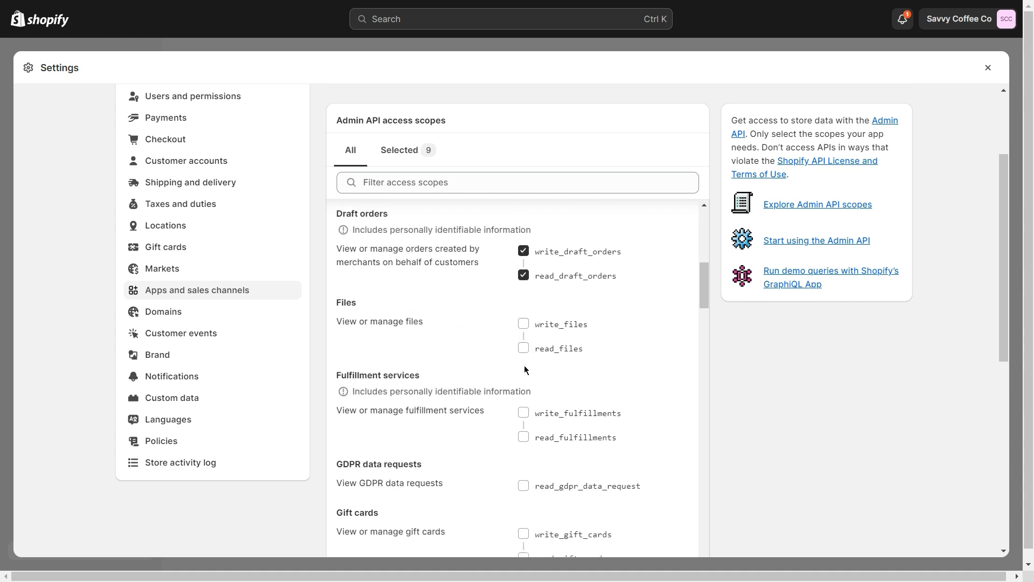
# Step: Enable write and read access scopes for fulfillment services, inventory and locations
pyautogui.click(523, 411)
pyautogui.scroll(-2, 524, 377)
pyautogui.scroll(-2, 520, 323)
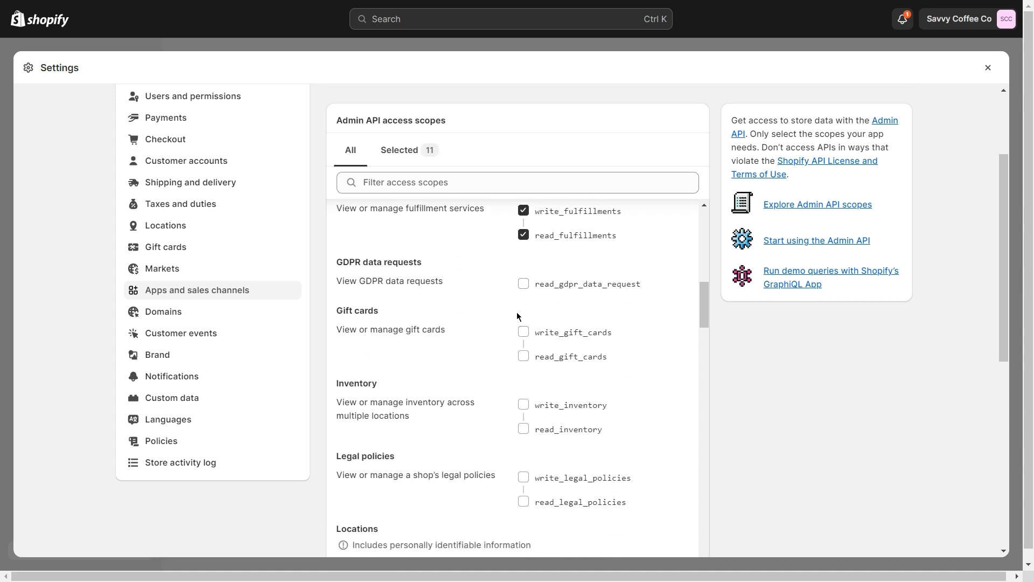
pyautogui.click(523, 339)
pyautogui.scroll(-3, 523, 334)
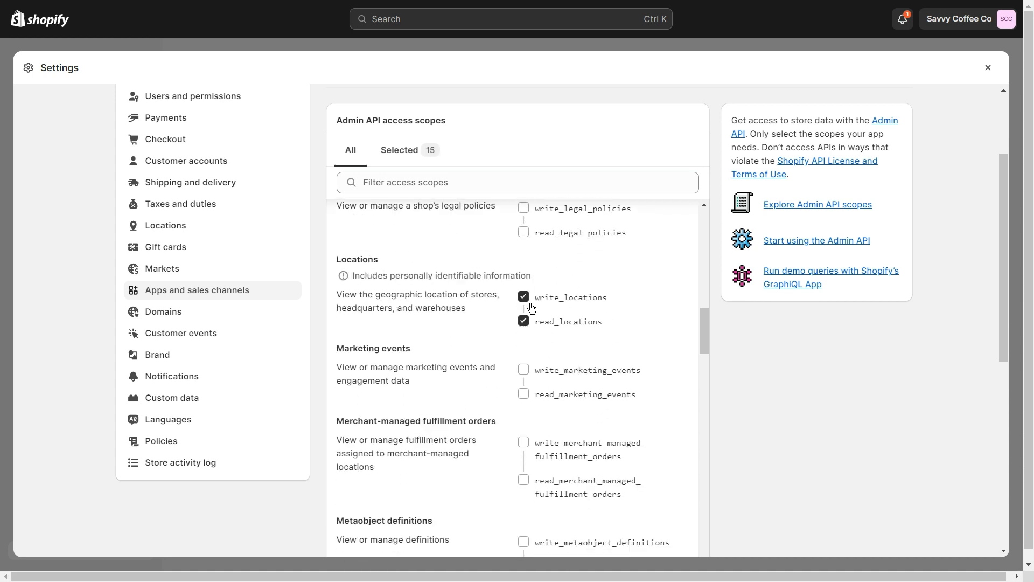
# Step: Enable write and read access scopes for merchant-managed fulfillment orders and order editing
pyautogui.scroll(-1, 524, 323)
pyautogui.click(523, 373)
pyautogui.scroll(-2, 525, 350)
pyautogui.scroll(-5, 528, 351)
pyautogui.scroll(4, 526, 355)
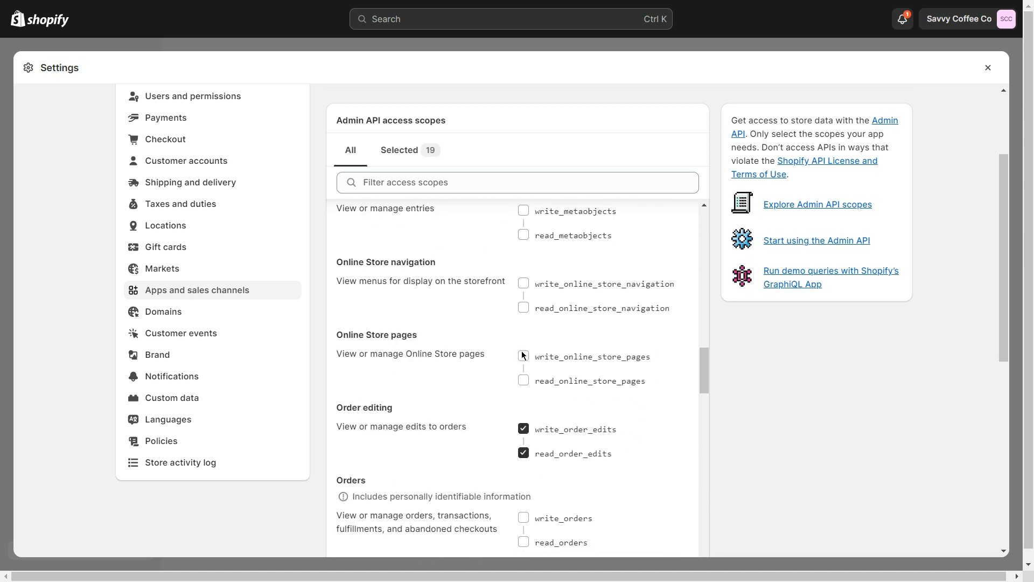
# Step: Enable write and read access scopes for orders and packing slip templates
pyautogui.scroll(-6, 522, 343)
pyautogui.click(523, 316)
pyautogui.scroll(-1, 523, 323)
pyautogui.click(523, 322)
pyautogui.scroll(-2, 521, 344)
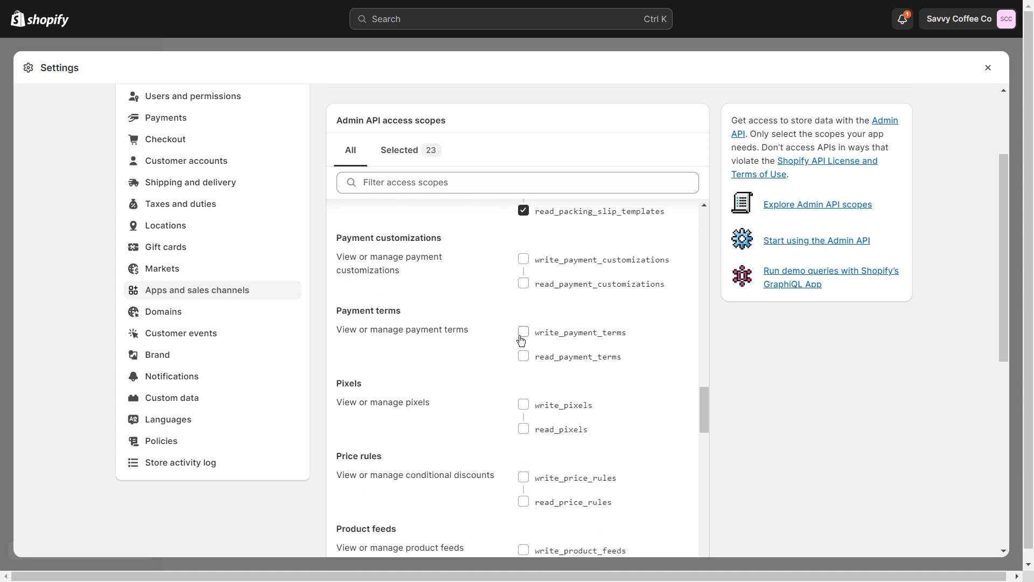
# Step: Enable write and read access scopes for product listings and products
pyautogui.scroll(-1, 507, 364)
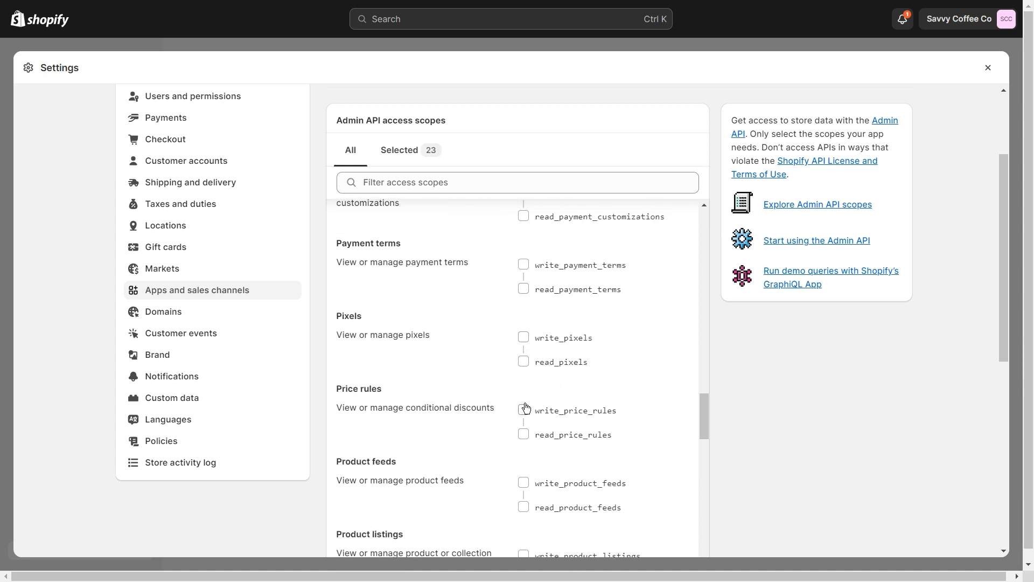
pyautogui.scroll(-2, 526, 406)
pyautogui.click(522, 418)
pyautogui.scroll(-2, 523, 418)
pyautogui.click(523, 360)
pyautogui.scroll(-3, 523, 365)
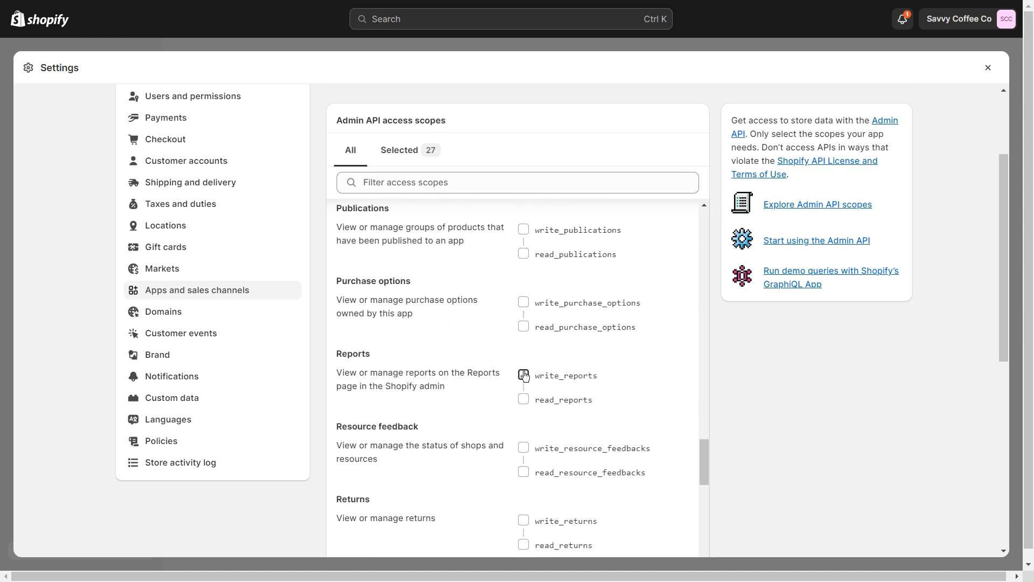
# Step: Enable write and read access scopes for reports and returns
pyautogui.click(524, 375)
pyautogui.scroll(-2, 524, 377)
pyautogui.click(523, 385)
pyautogui.scroll(-2, 521, 377)
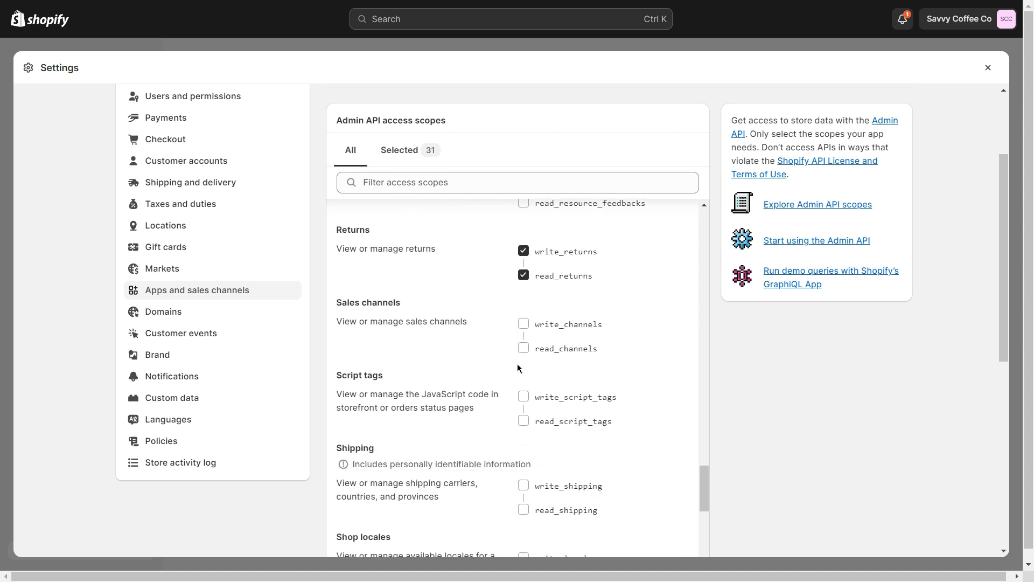
# Step: Enable write and read access scopes for sales channels, shipping and shop locales
pyautogui.click(523, 325)
pyautogui.scroll(-2, 524, 368)
pyautogui.click(523, 417)
pyautogui.scroll(-3, 522, 418)
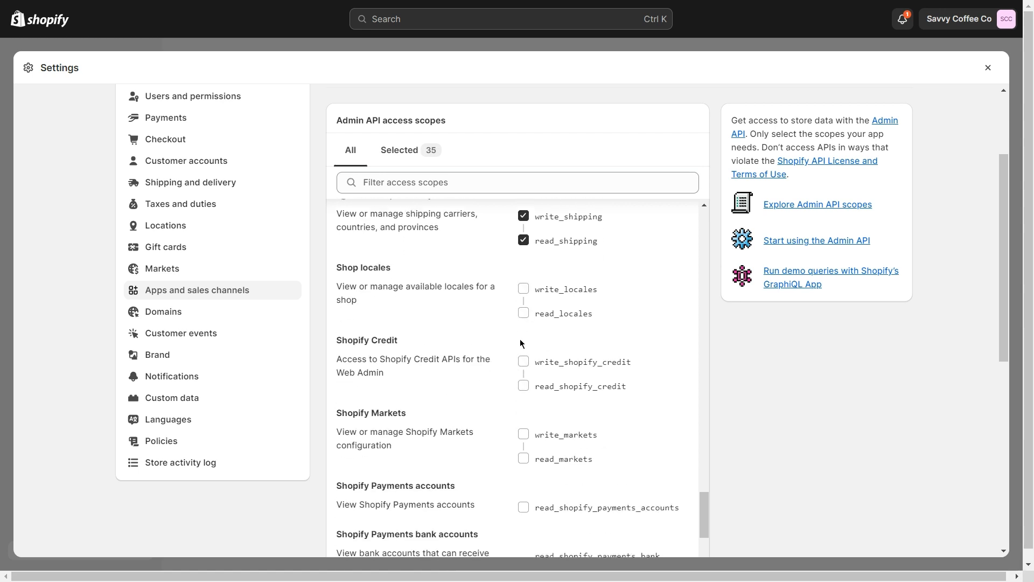
pyautogui.click(524, 293)
pyautogui.scroll(-2, 522, 341)
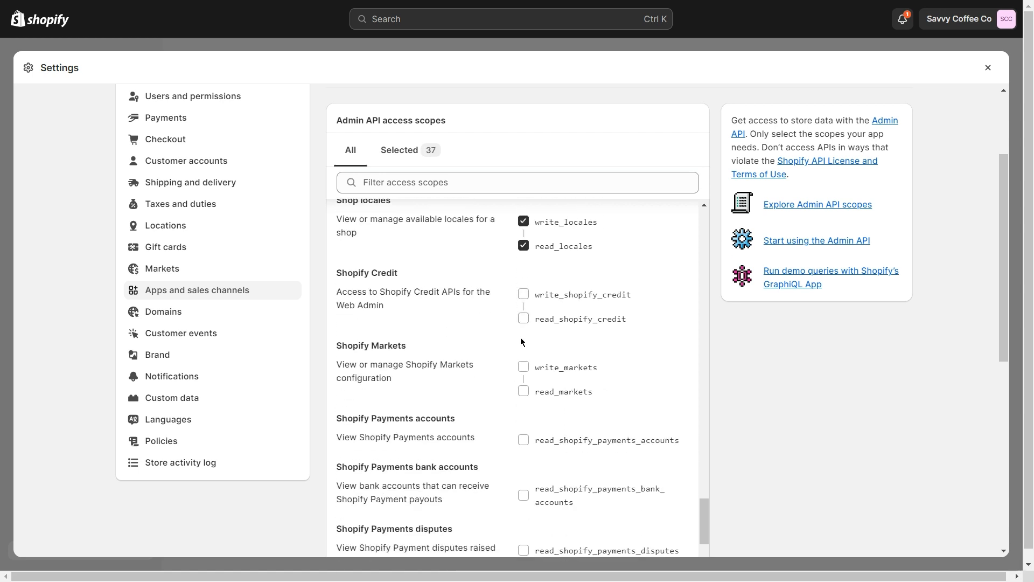
# Step: Enable write and read access scopes for third-party fulfillment orders
pyautogui.scroll(-5, 522, 371)
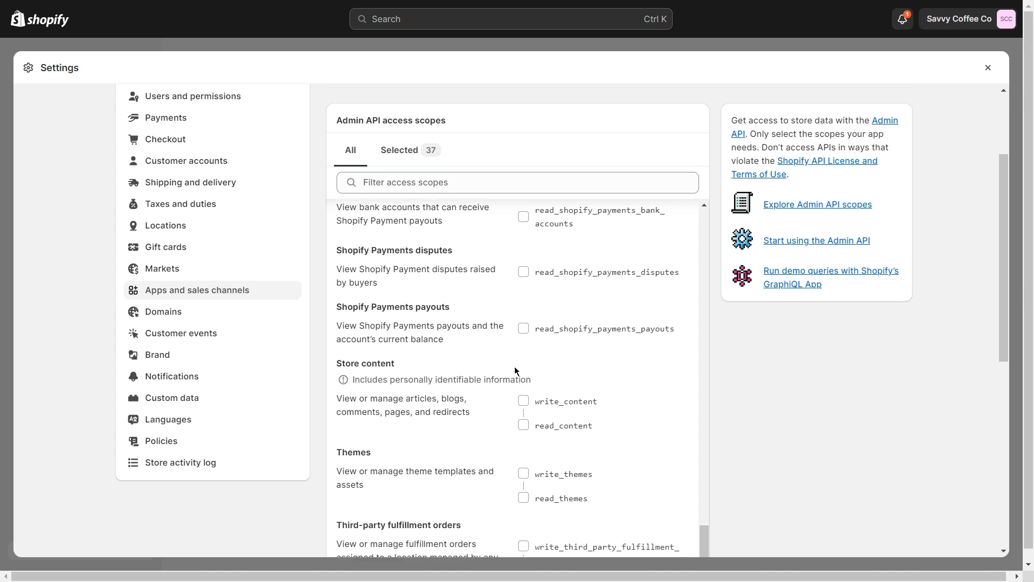
pyautogui.scroll(-2, 523, 347)
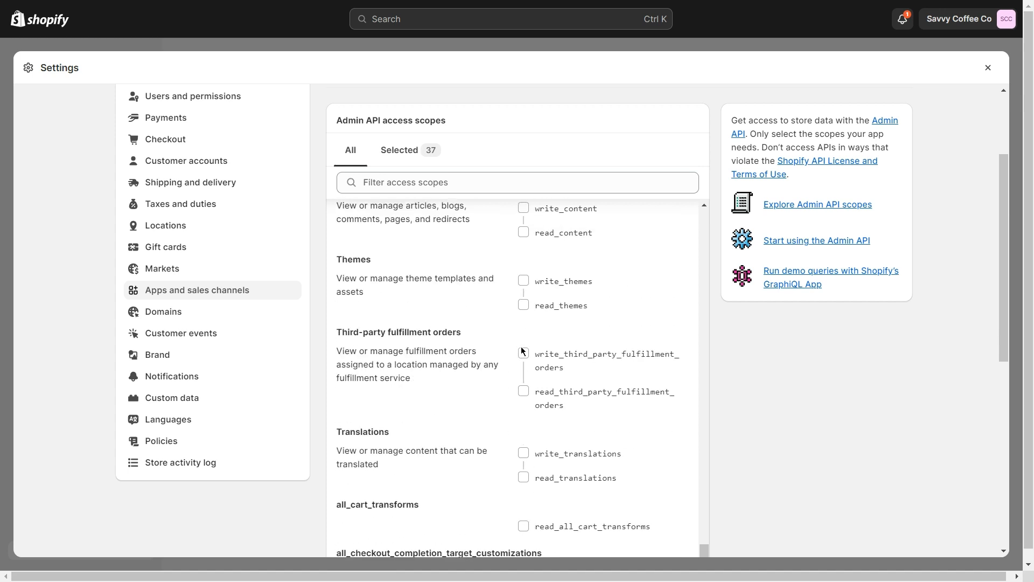
pyautogui.click(524, 353)
pyautogui.scroll(-3, 525, 355)
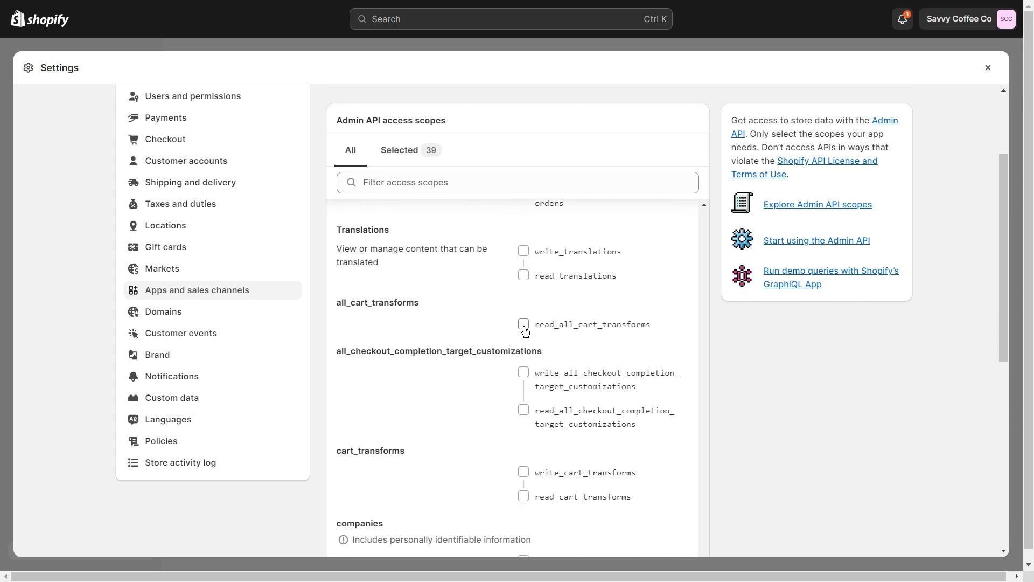
# Step: Enable write and read access scopes for companies and custom fulfillment services
pyautogui.scroll(-4, 525, 331)
pyautogui.click(524, 292)
pyautogui.click(524, 364)
pyautogui.scroll(-4, 525, 378)
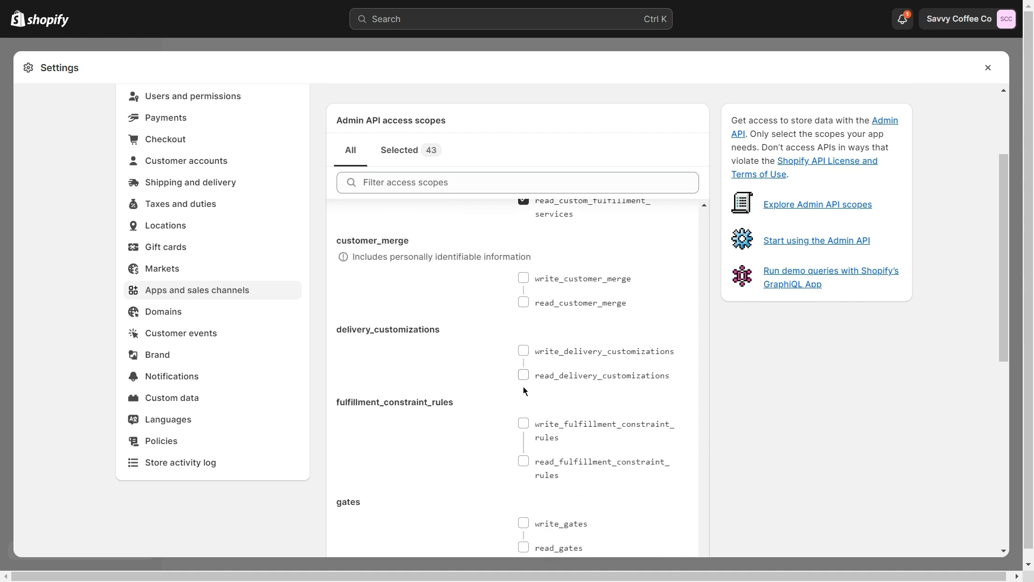
# Step: Enable the write and read fulfillment_constraint_rules scopes and save the Admin API configuration
pyautogui.scroll(-3, 526, 386)
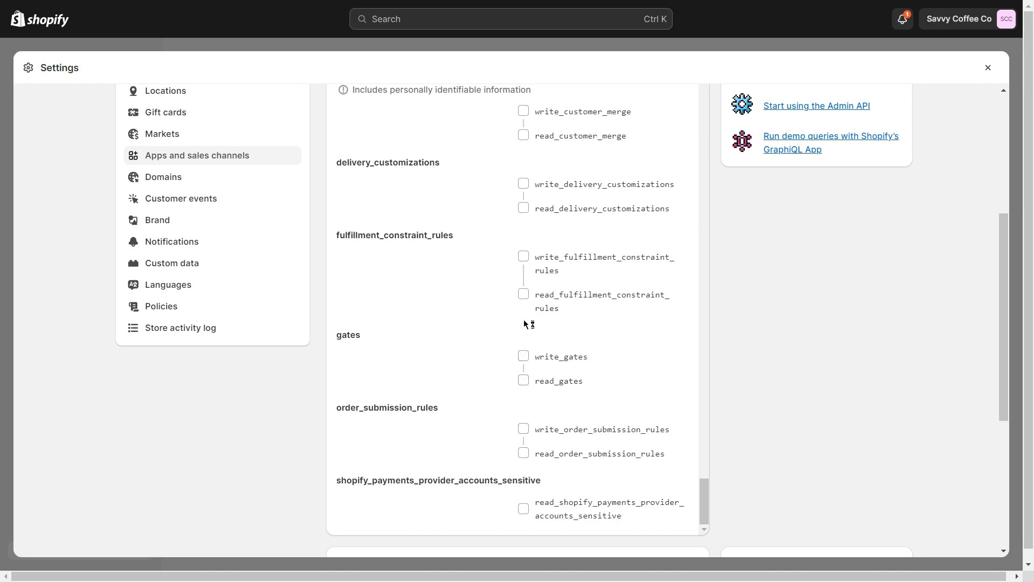
pyautogui.click(527, 259)
pyautogui.scroll(-4, 623, 362)
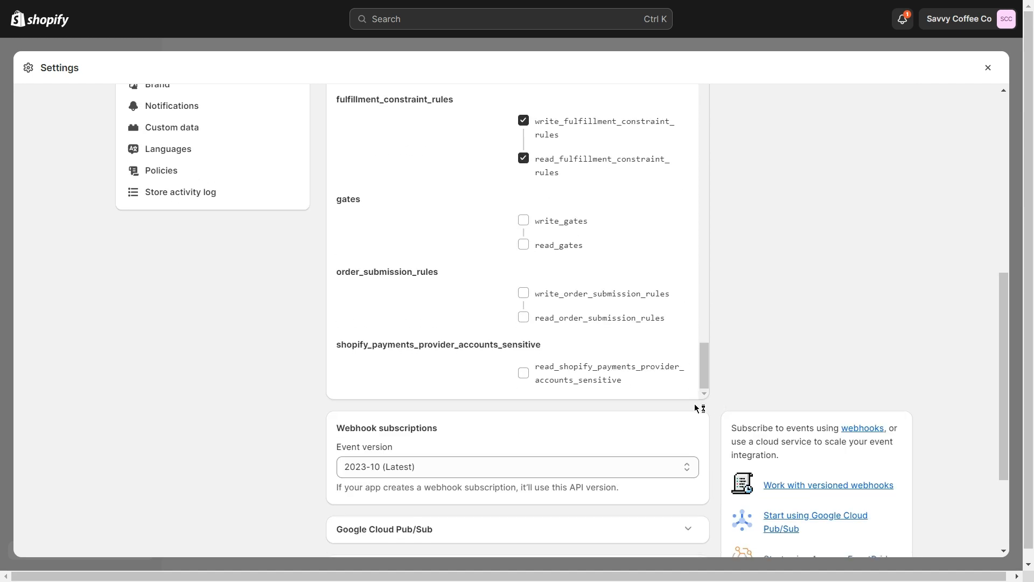
pyautogui.scroll(-2, 620, 361)
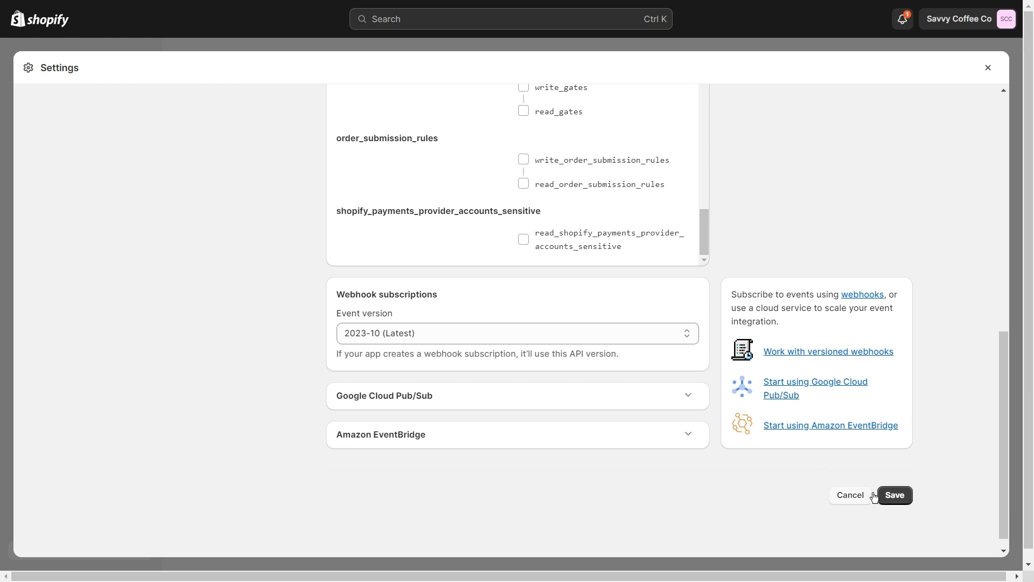
pyautogui.click(895, 495)
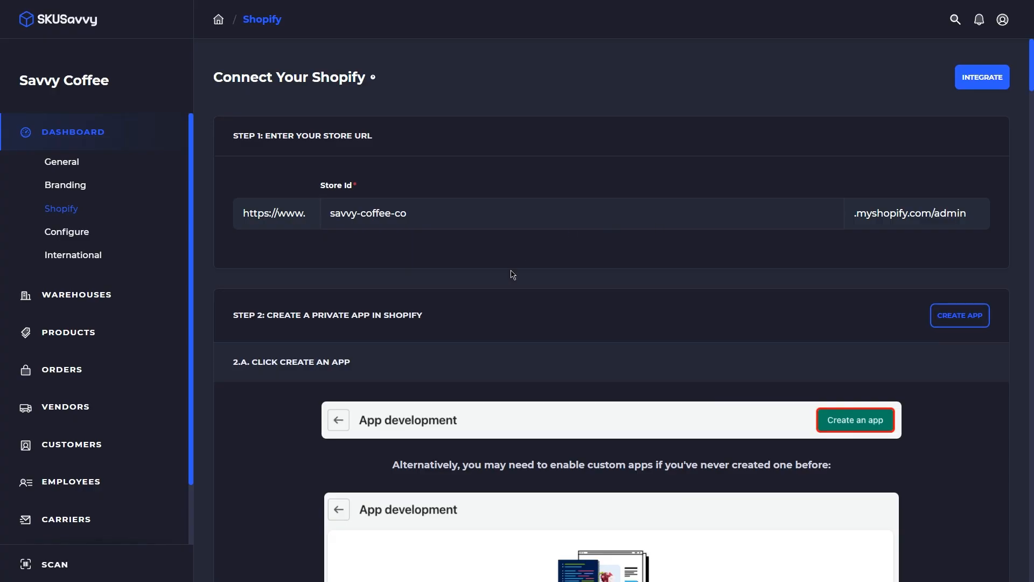
# Step: Read through SKUSavvy's Shopify connection instructions, from creating the app and configuring scopes to installing it and entering the private app keys
pyautogui.scroll(-1, 615, 293)
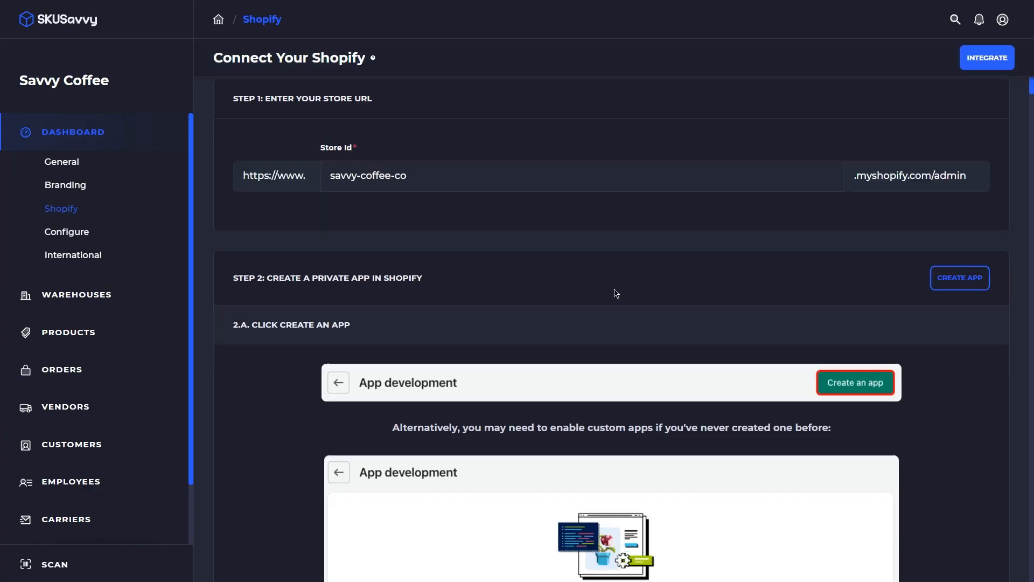
pyautogui.scroll(-6, 614, 286)
pyautogui.scroll(1, 616, 215)
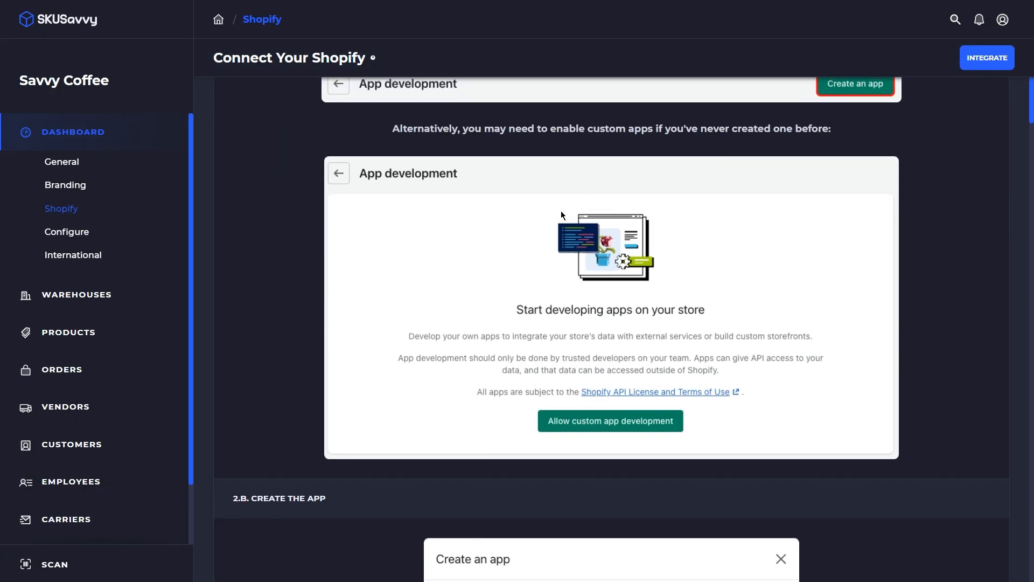
pyautogui.scroll(-7, 522, 293)
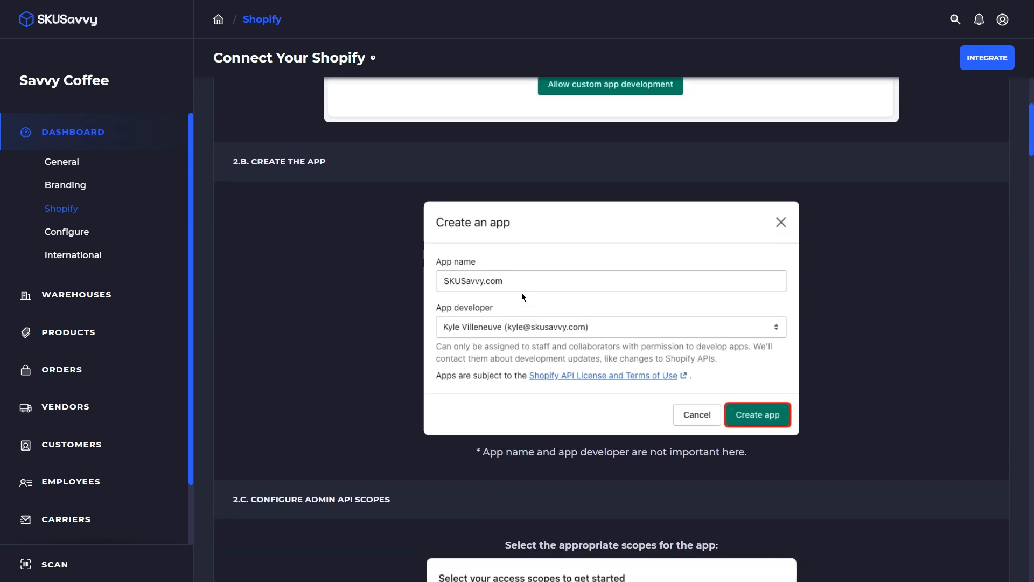
pyautogui.scroll(-5, 521, 292)
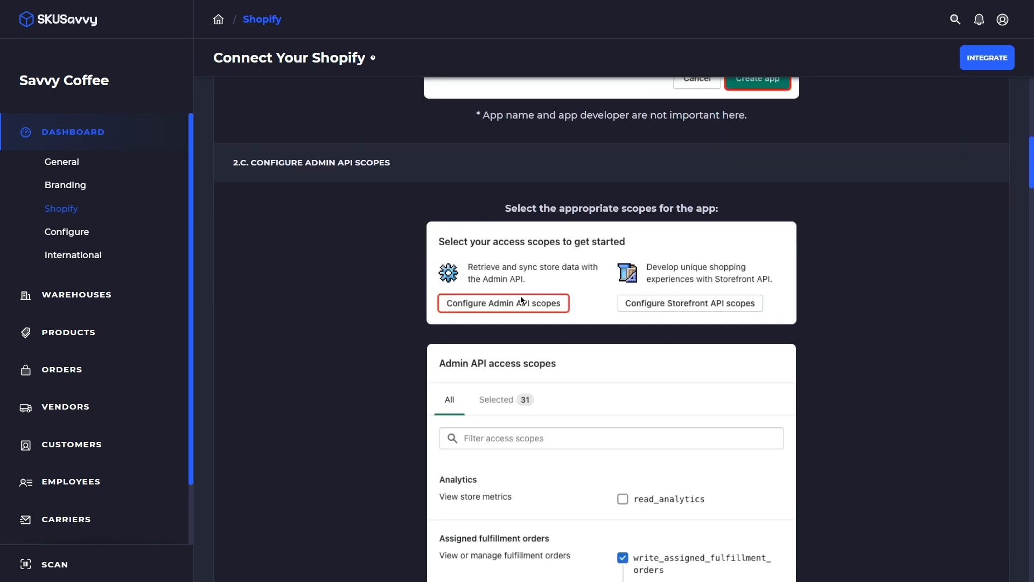
pyautogui.scroll(-1, 520, 294)
pyautogui.scroll(-6, 519, 296)
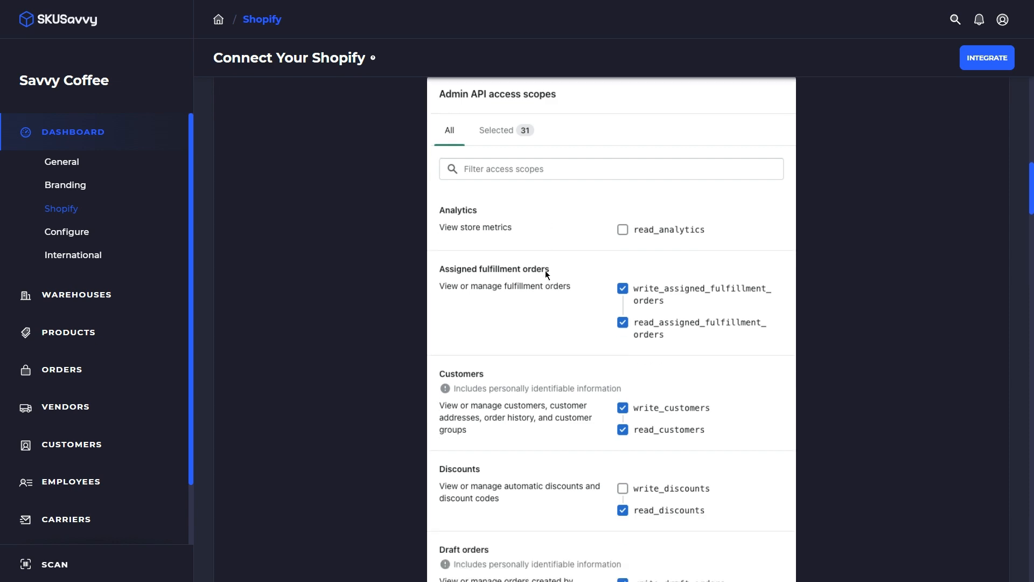
pyautogui.scroll(-4, 553, 280)
pyautogui.scroll(-3, 545, 266)
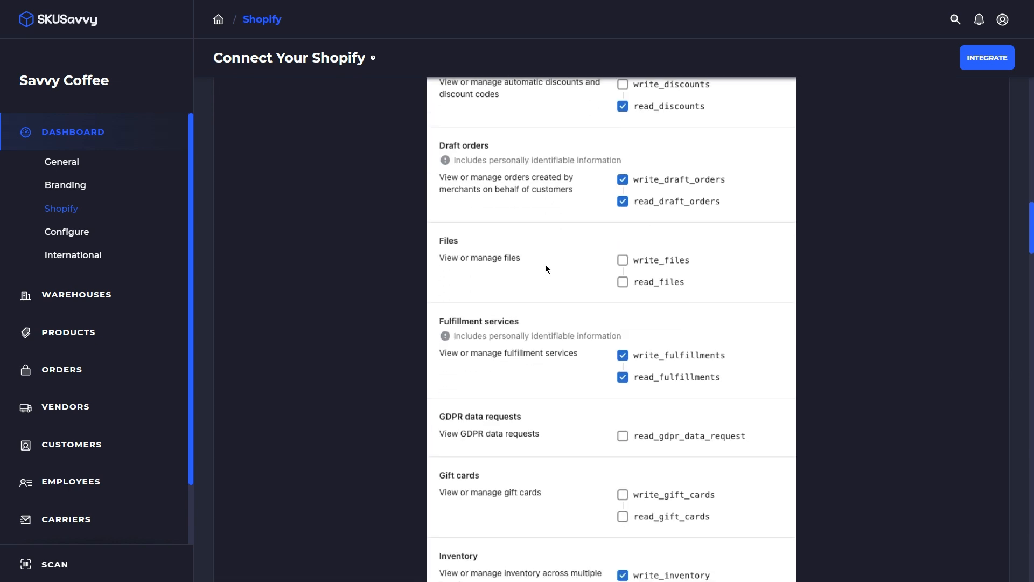
pyautogui.scroll(-20, 545, 266)
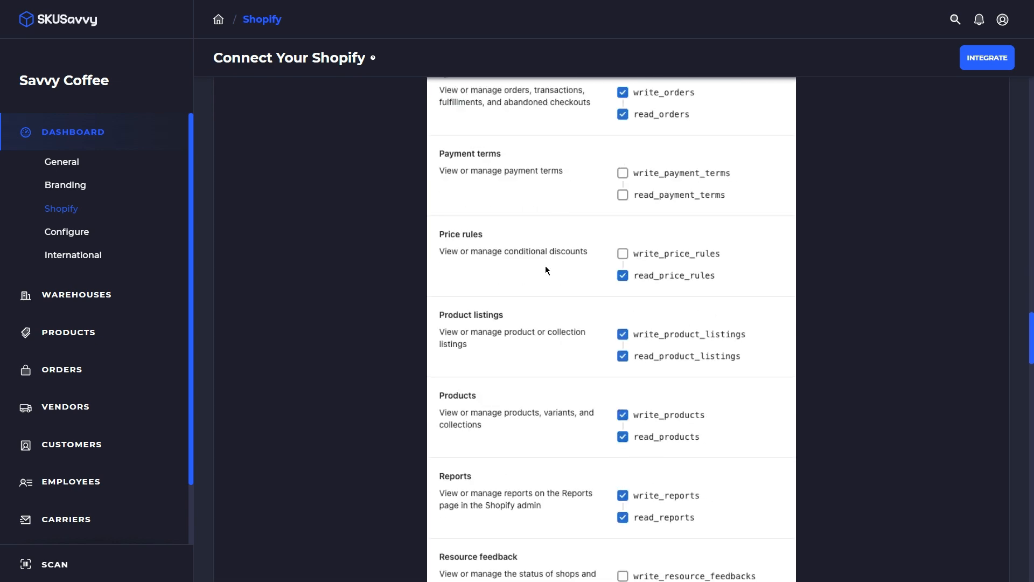
pyautogui.scroll(-20, 545, 266)
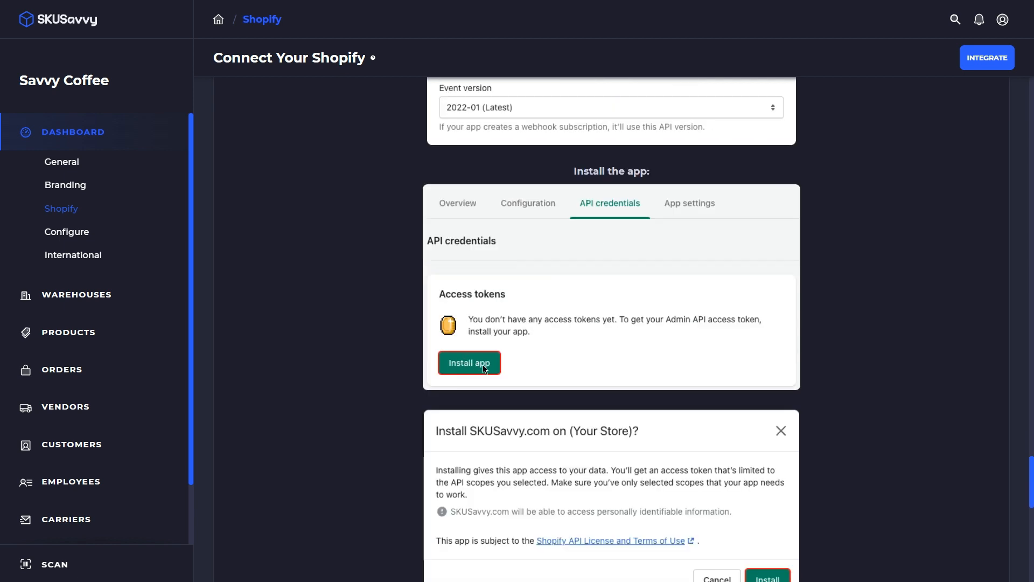
pyautogui.scroll(-2, 506, 371)
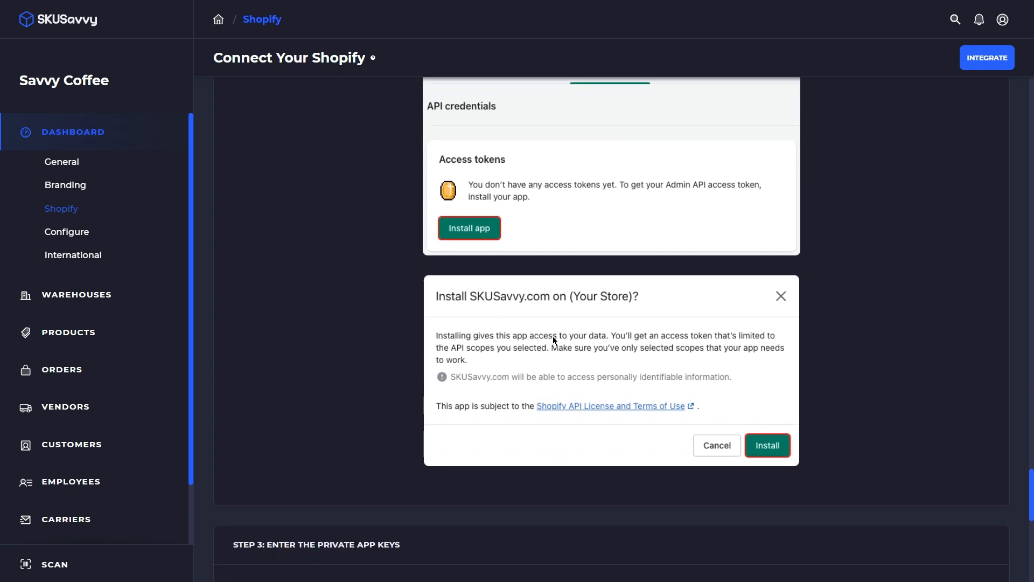
pyautogui.scroll(-5, 581, 376)
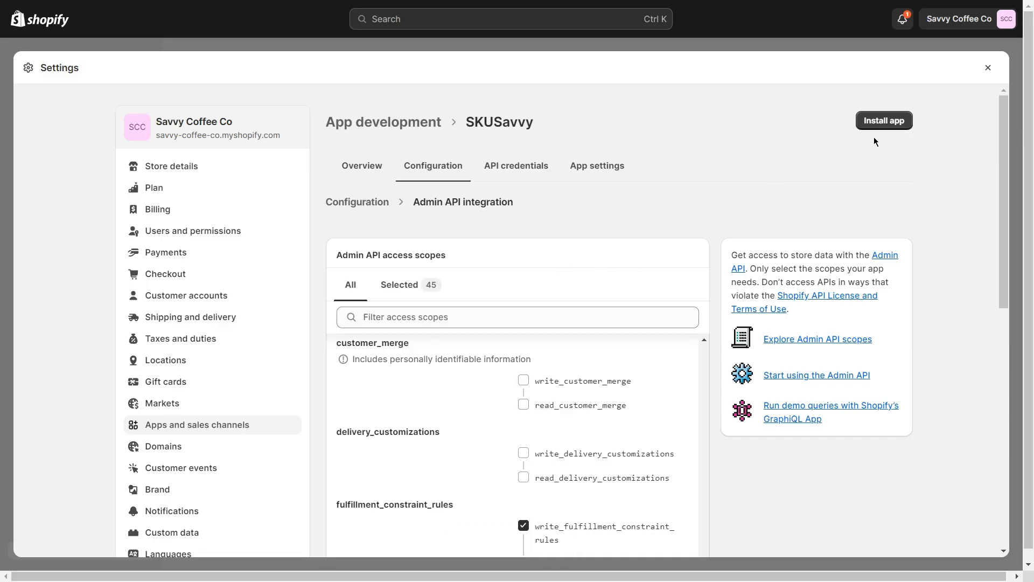
# Step: Install the SKUSavvy custom app on the Savvy Coffee Co store, then reveal and copy its Admin API access token
pyautogui.click(884, 120)
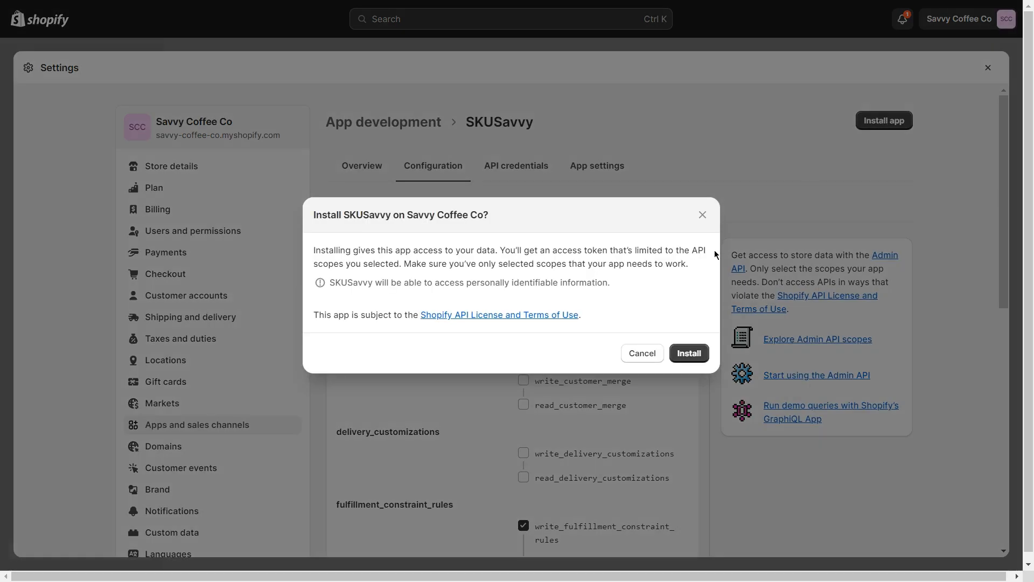
pyautogui.click(700, 354)
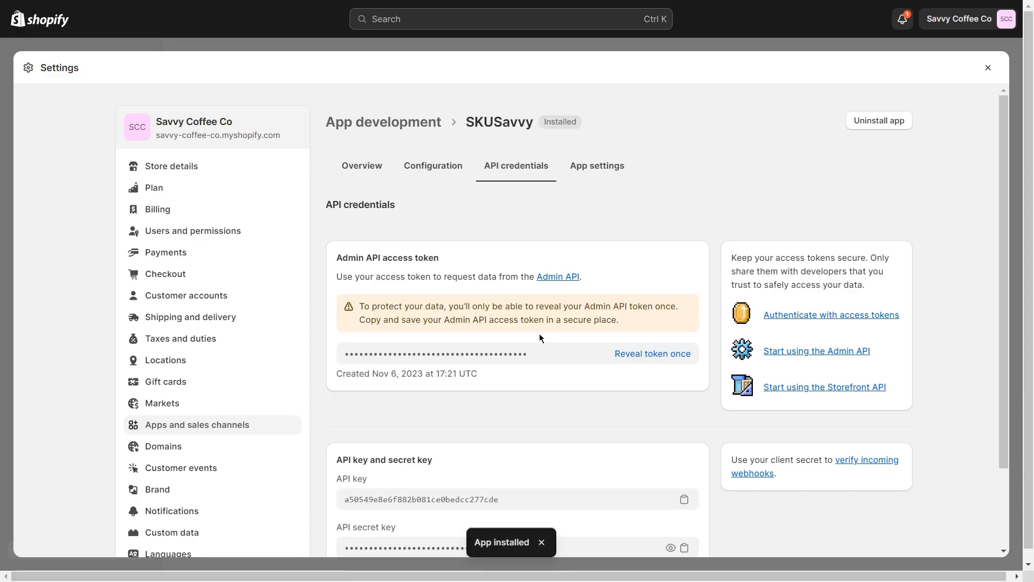
pyautogui.click(655, 356)
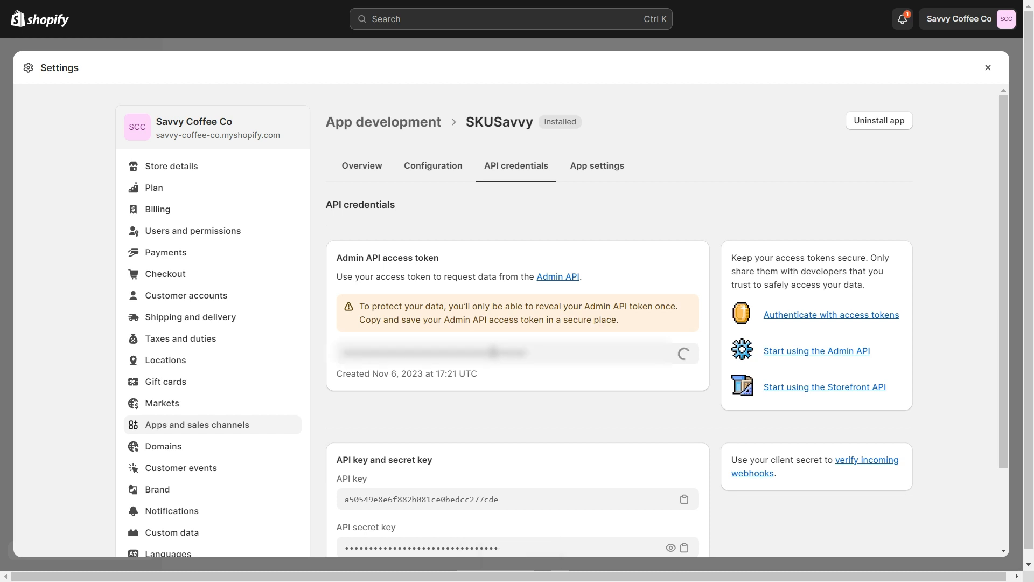
pyautogui.click(684, 353)
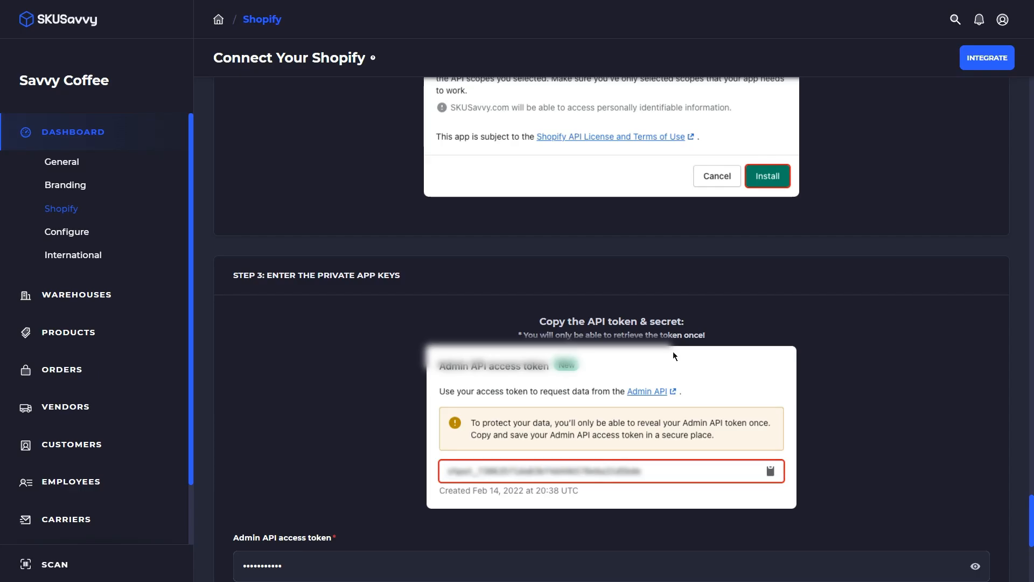
# Step: Switch to SKUSavvy and replace the Admin API access token field's content with the copied token
pyautogui.scroll(-5, 611, 323)
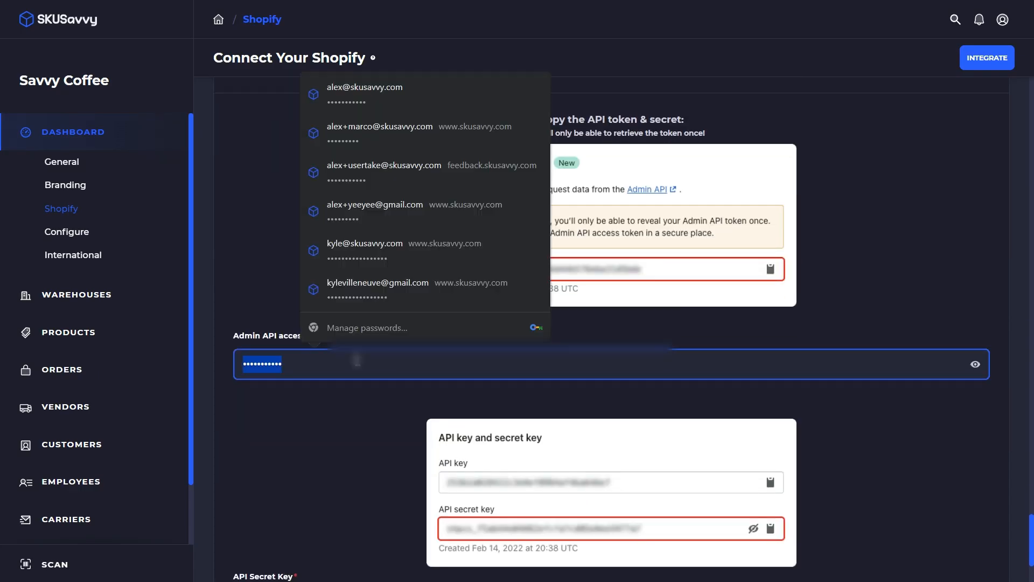
pyautogui.hotkey('ctrl', 'v')
pyautogui.click(364, 409)
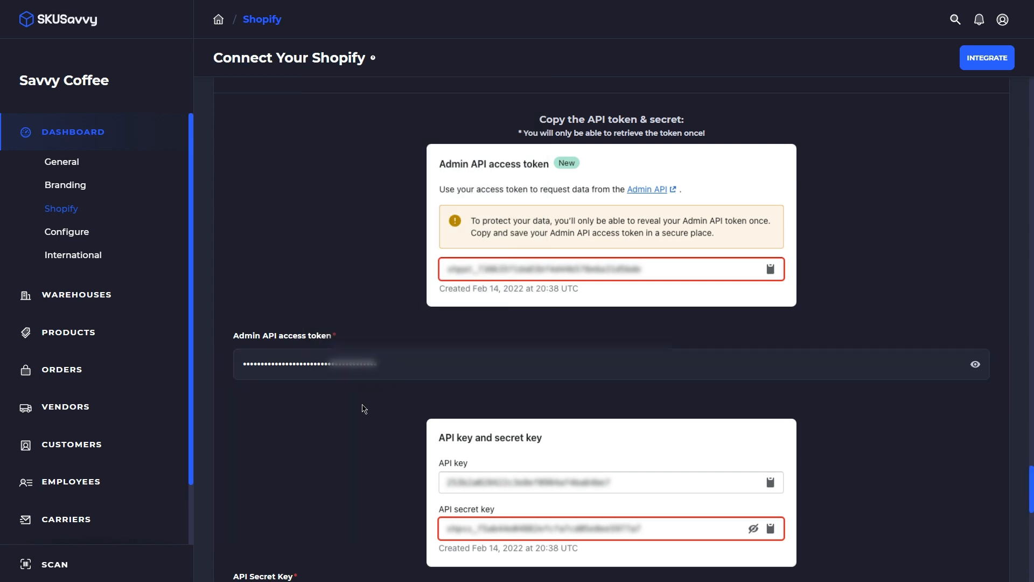
# Step: Copy the app's API secret key from its Shopify API credentials and paste it into SKUSavvy's API Secret Key field
pyautogui.scroll(-3, 373, 374)
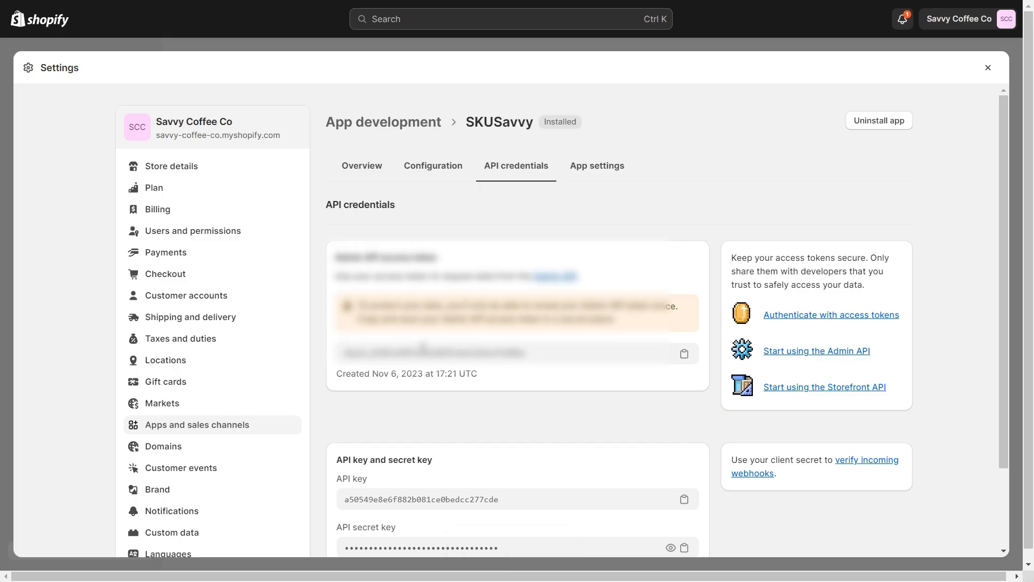
pyautogui.scroll(-2, 436, 390)
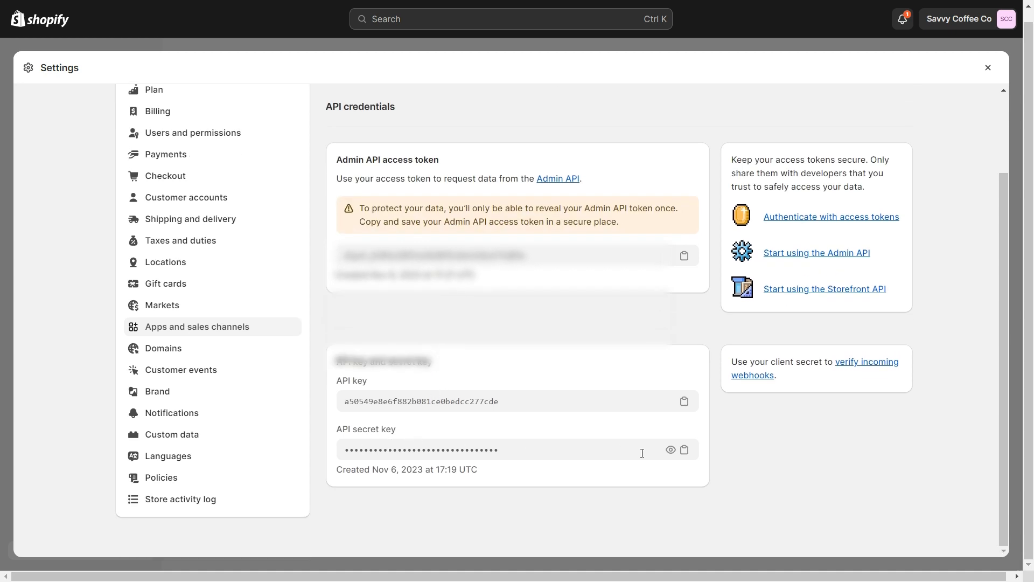
pyautogui.click(685, 449)
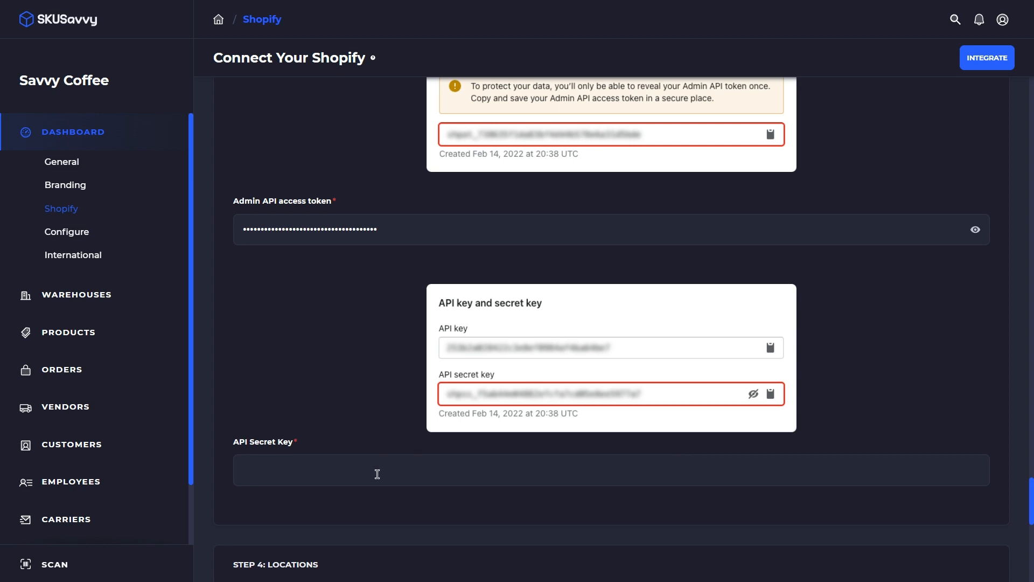
pyautogui.click(375, 473)
pyautogui.hotkey('ctrl', 'v')
# Step: Reuse the existing Coffee Way | York, PA warehouse for the first Shopify location instead of creating a new one
pyautogui.scroll(-8, 366, 473)
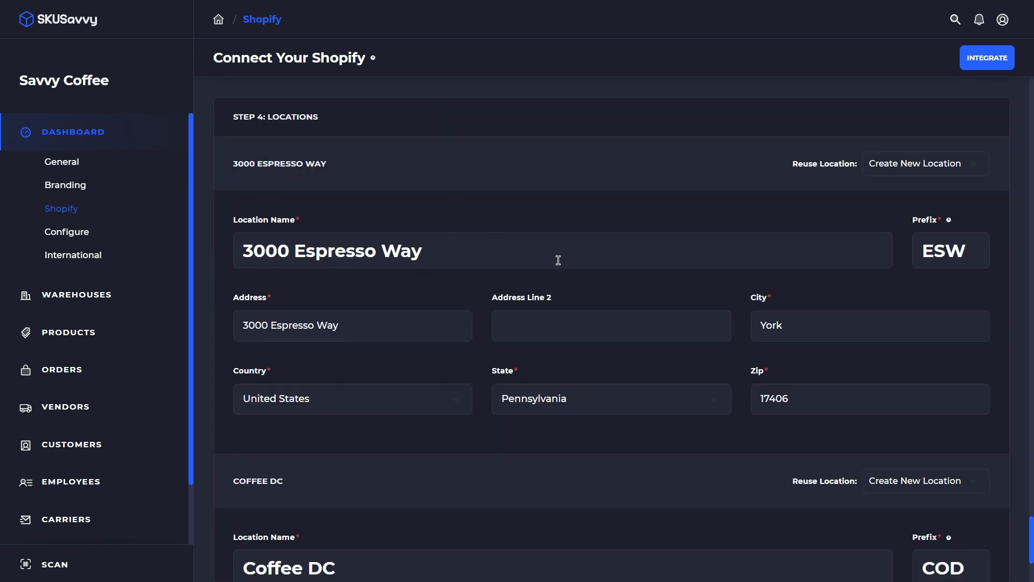
pyautogui.scroll(4, 558, 258)
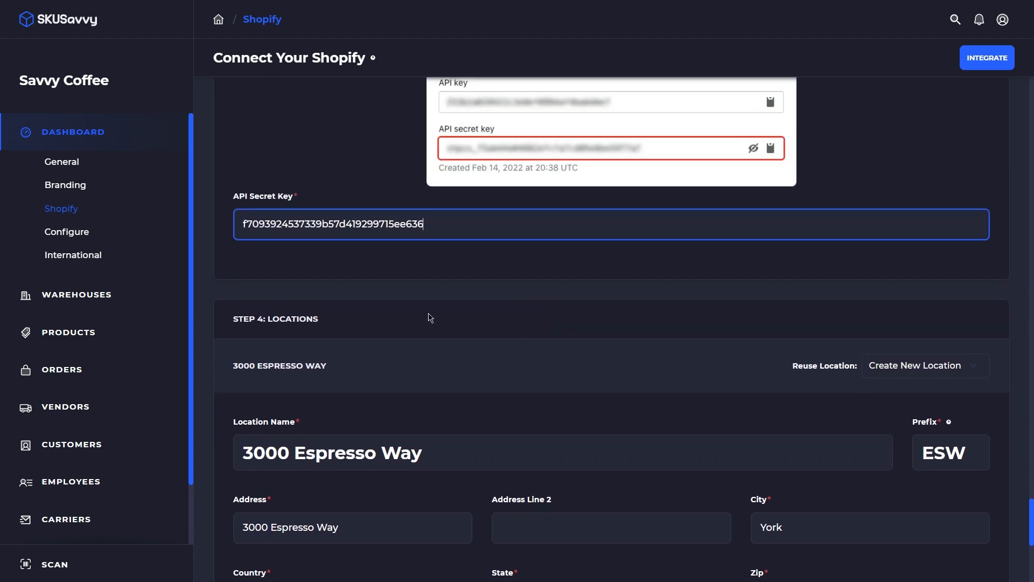
pyautogui.scroll(-3, 520, 330)
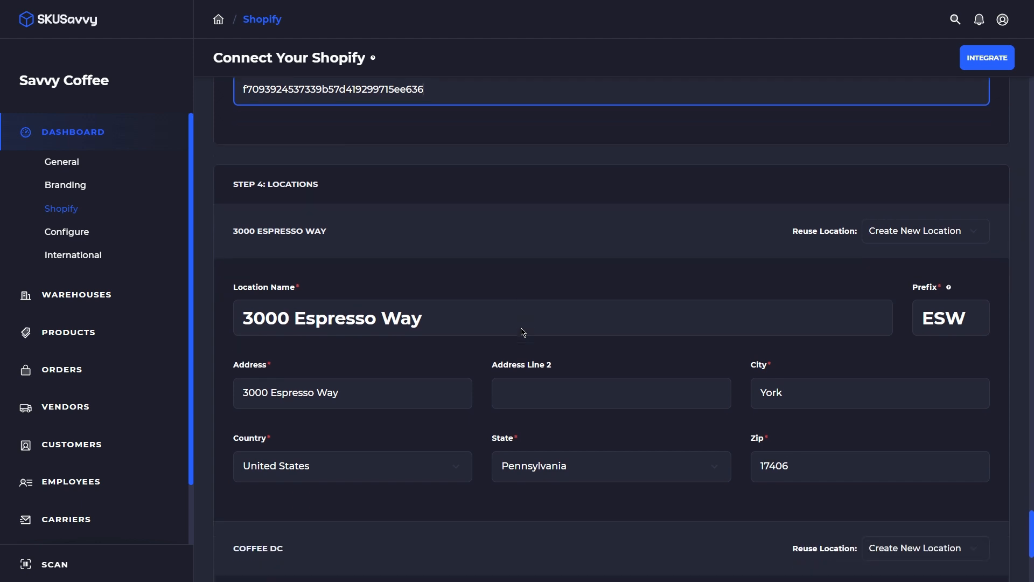
pyautogui.scroll(-5, 521, 323)
pyautogui.scroll(2, 722, 330)
pyautogui.scroll(6, 722, 330)
pyautogui.scroll(-2, 725, 340)
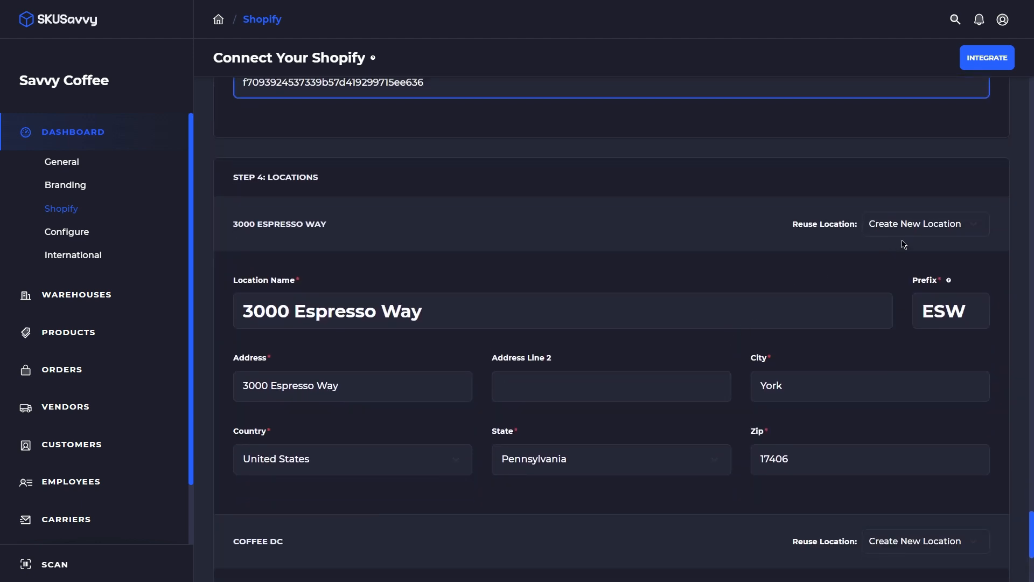
pyautogui.click(912, 222)
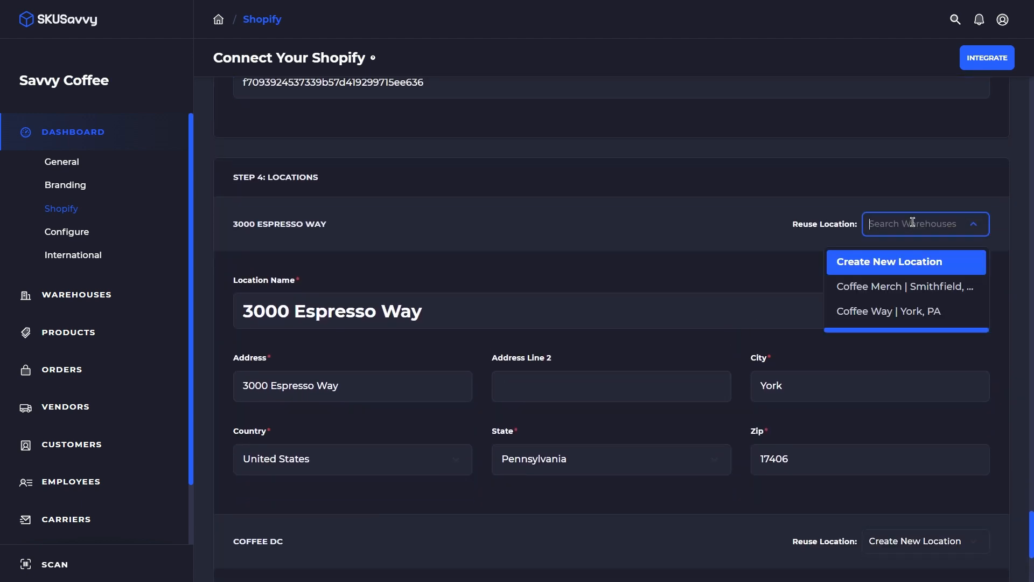
pyautogui.click(880, 316)
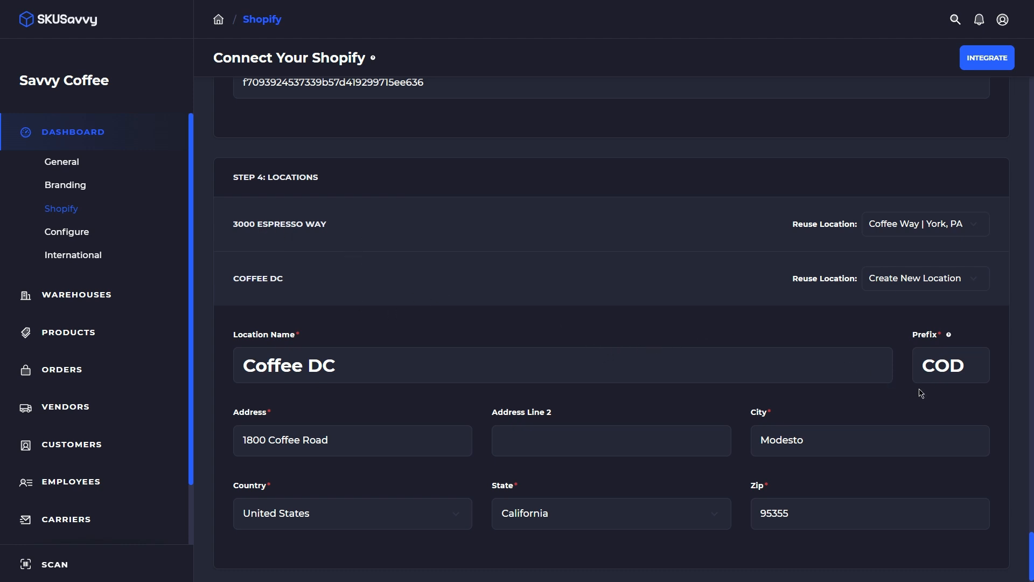
# Step: Try to run the Shopify integration with Coffee DC left as a new location
pyautogui.scroll(-1, 646, 410)
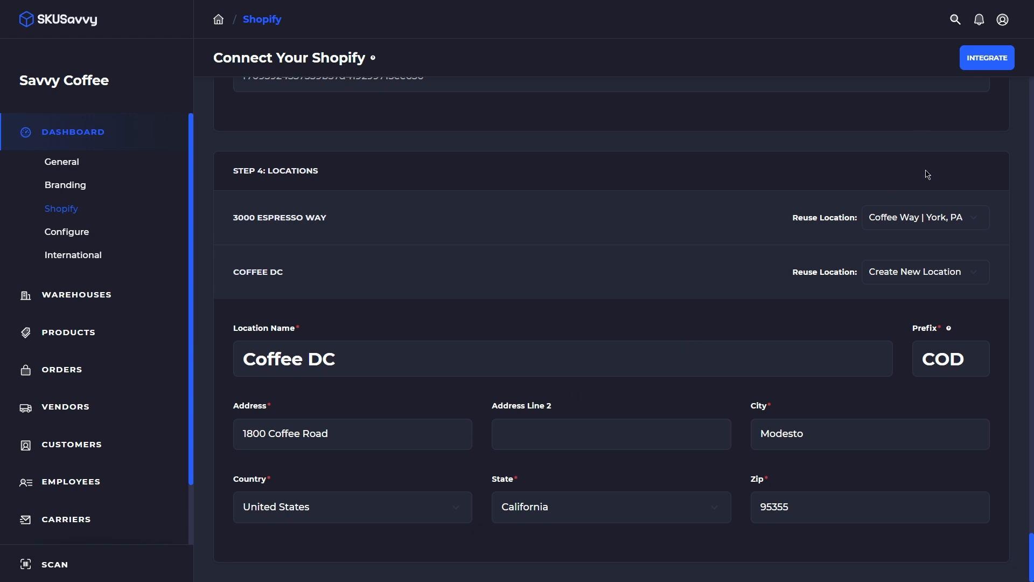
pyautogui.scroll(2, 922, 173)
pyautogui.click(988, 59)
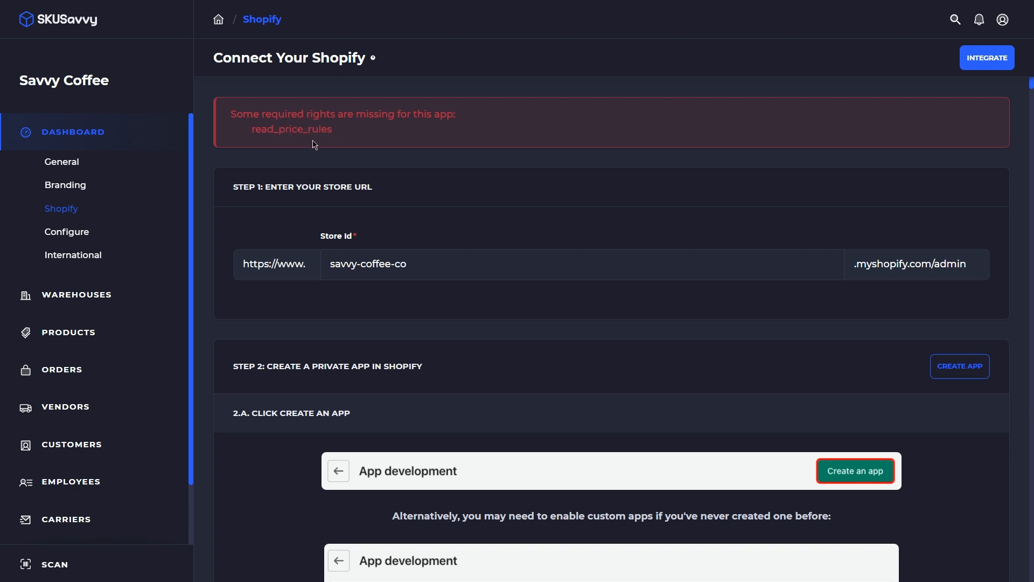
# Step: Enable the write_price_rules and read_price_rules scopes in the Shopify app's Admin API configuration, save it, and return to SKUSavvy
pyautogui.hotkey('ctrl', 'Tab')
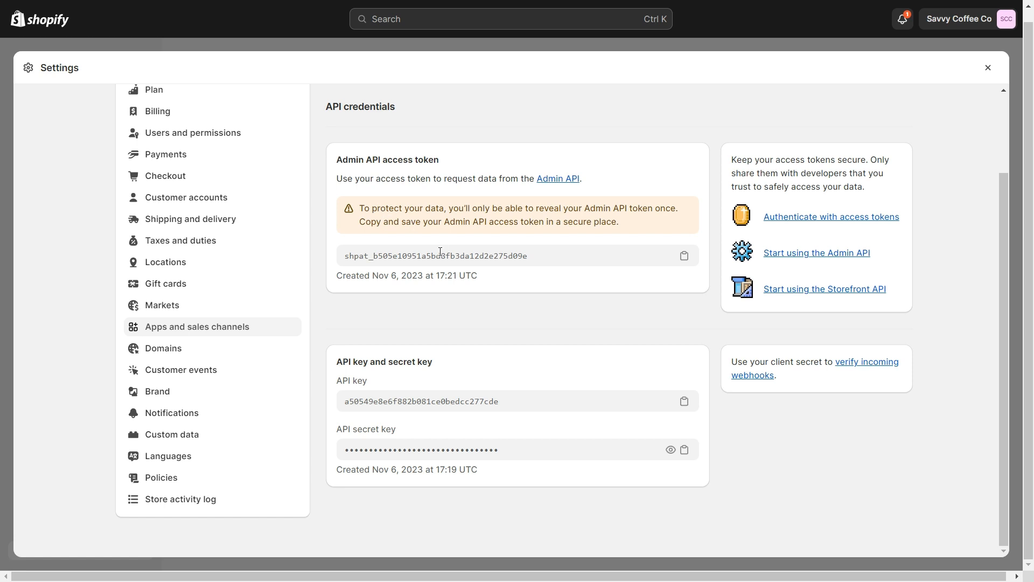
pyautogui.scroll(2, 477, 235)
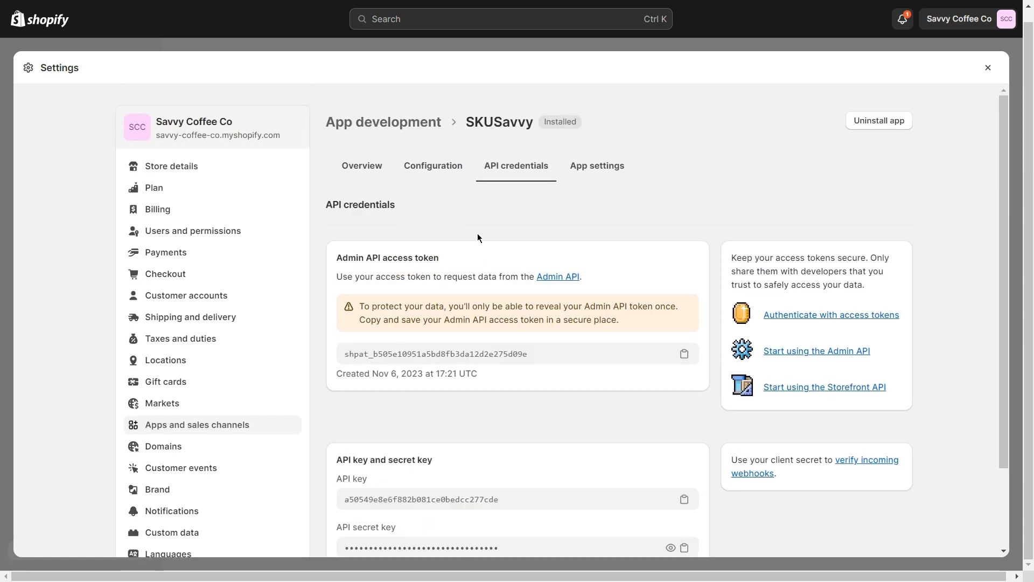
pyautogui.click(452, 171)
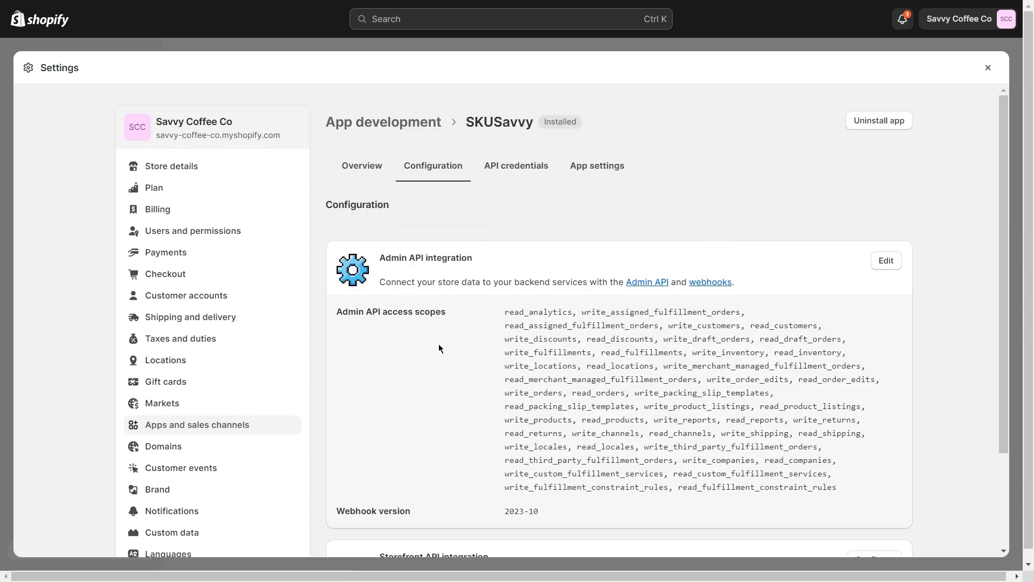
pyautogui.click(884, 261)
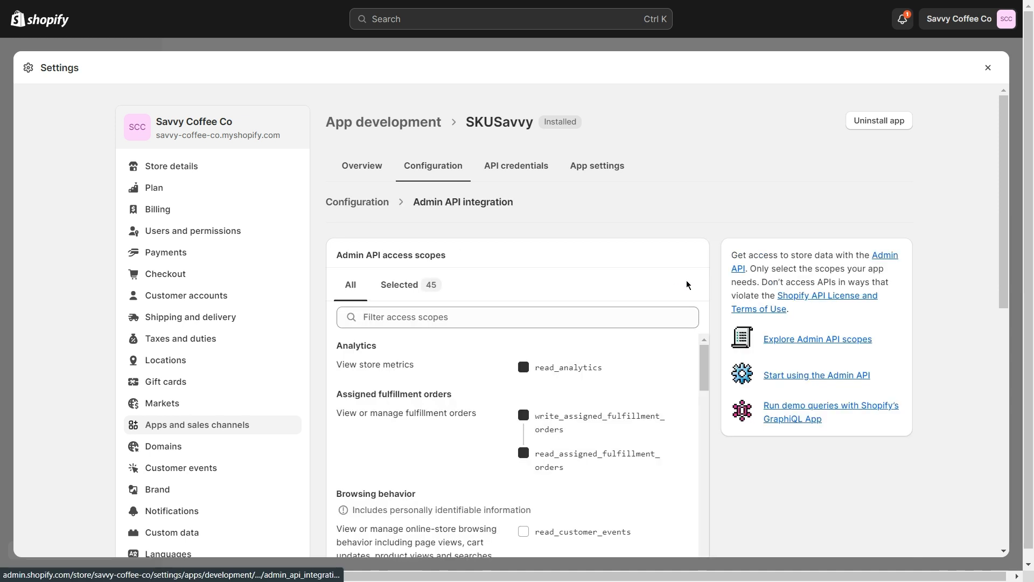
pyautogui.click(472, 318)
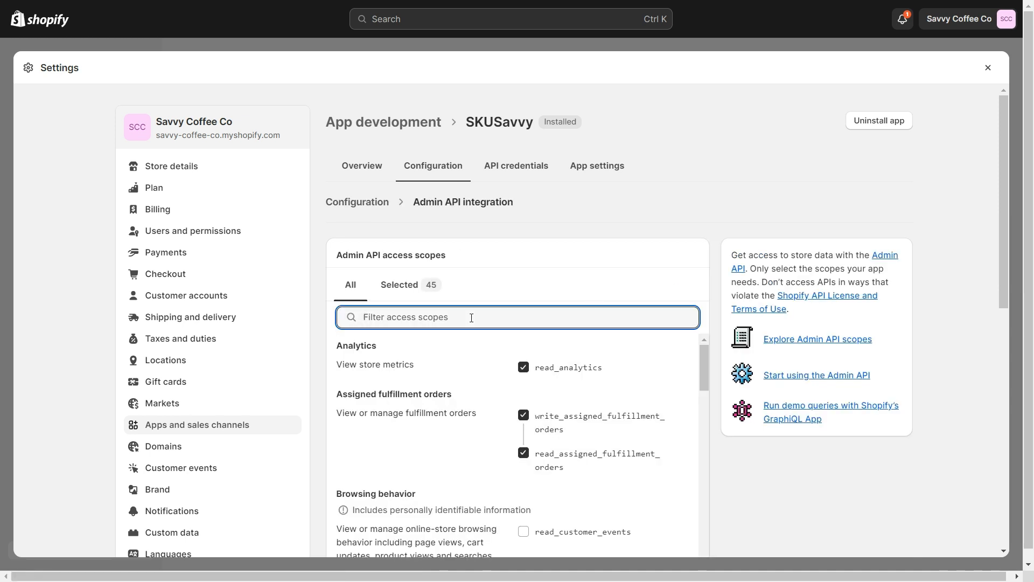
pyautogui.write('price')
pyautogui.click(524, 368)
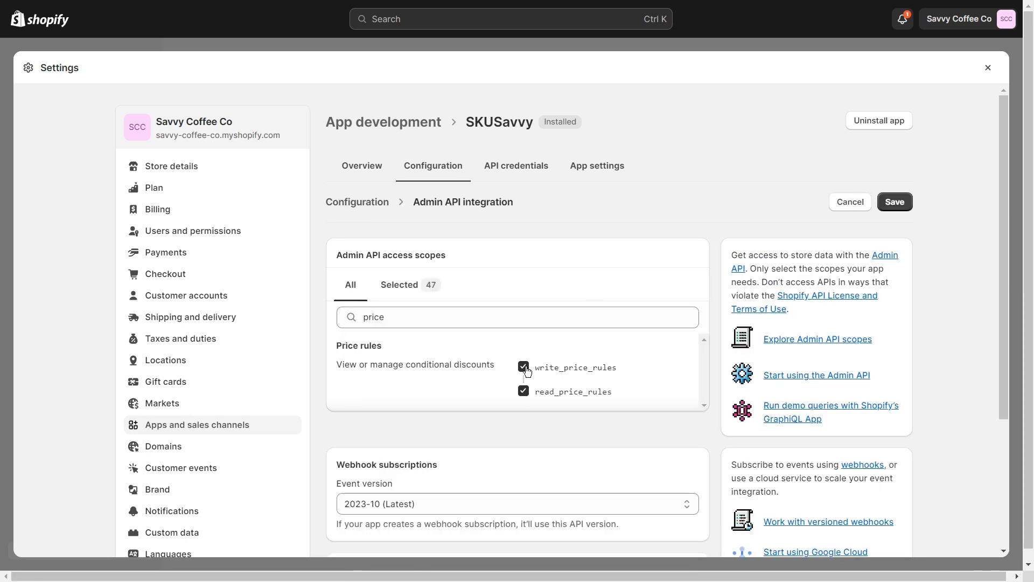
pyautogui.click(904, 202)
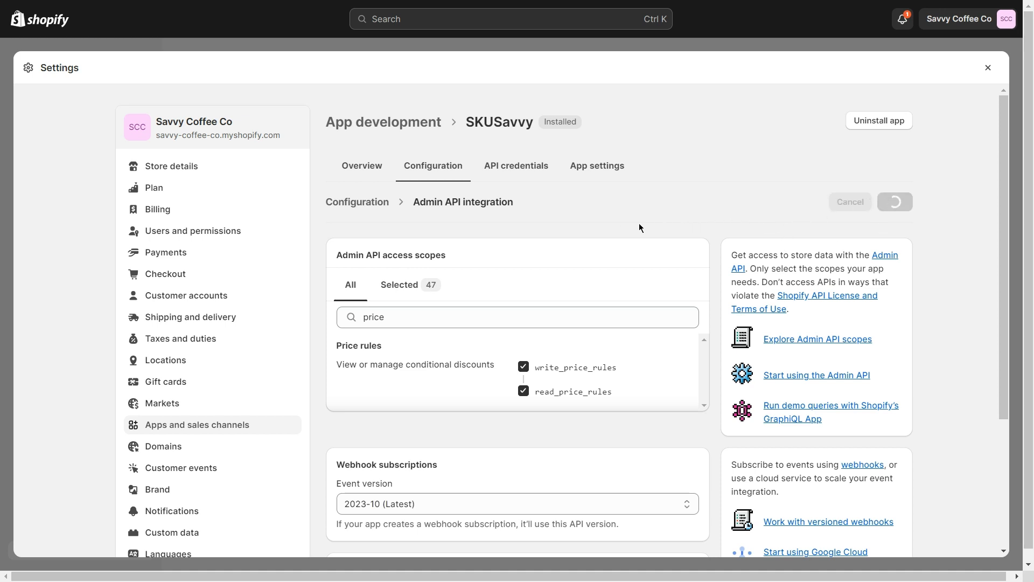
pyautogui.hotkey('ctrl', 'Tab')
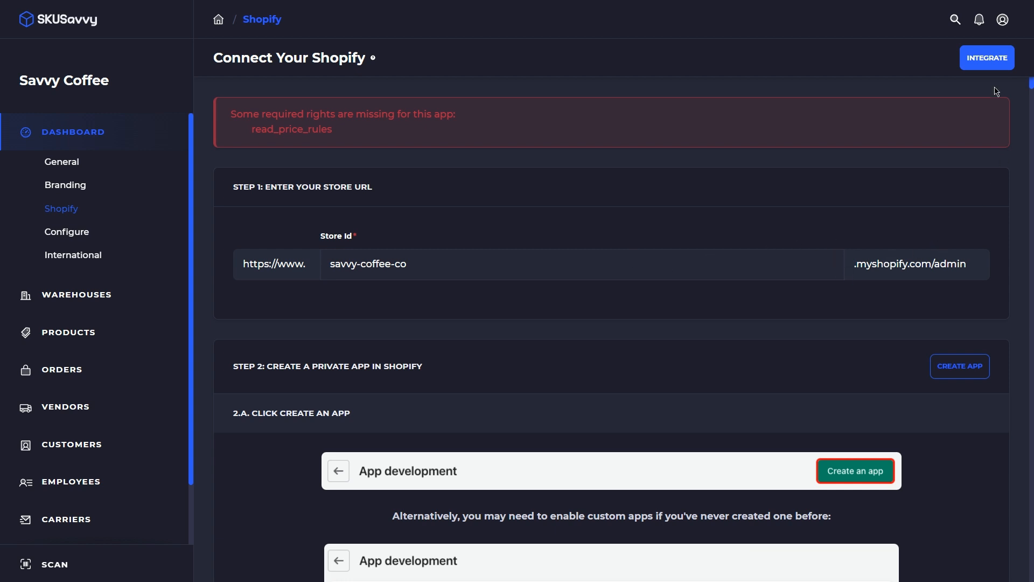
# Step: Run the Shopify integration for the savvy-coffee-co store and dismiss the browser's offer to save the password
pyautogui.click(987, 59)
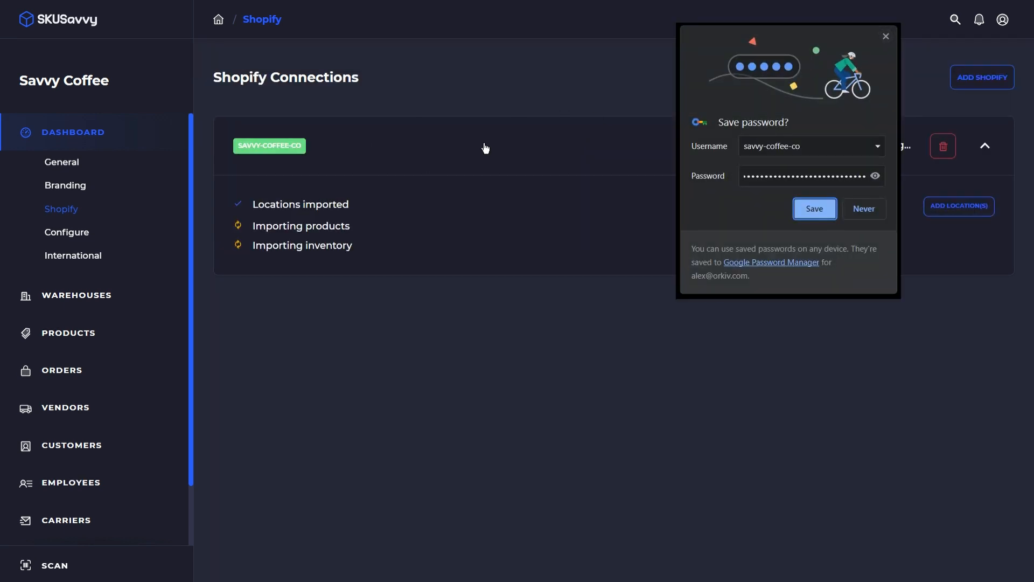
pyautogui.click(887, 37)
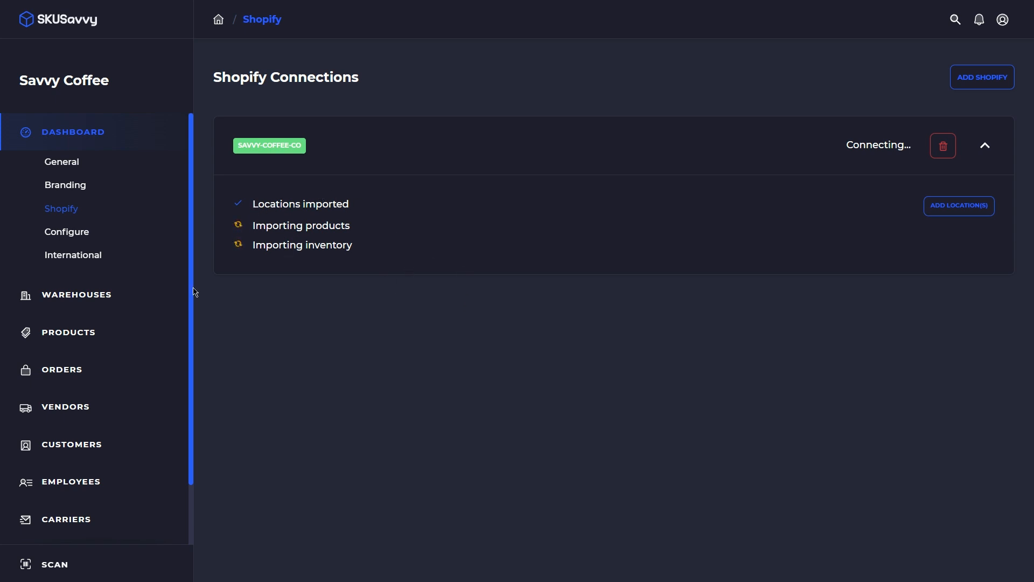
# Step: Check the company's warehouse list for Shopify links and return to the Shopify connections page
pyautogui.click(129, 295)
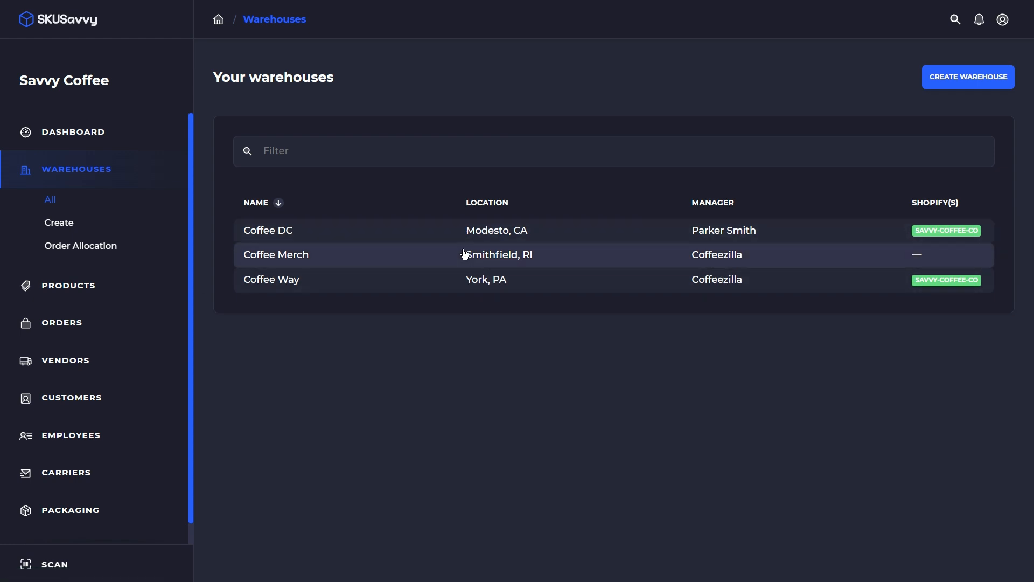
pyautogui.click(132, 139)
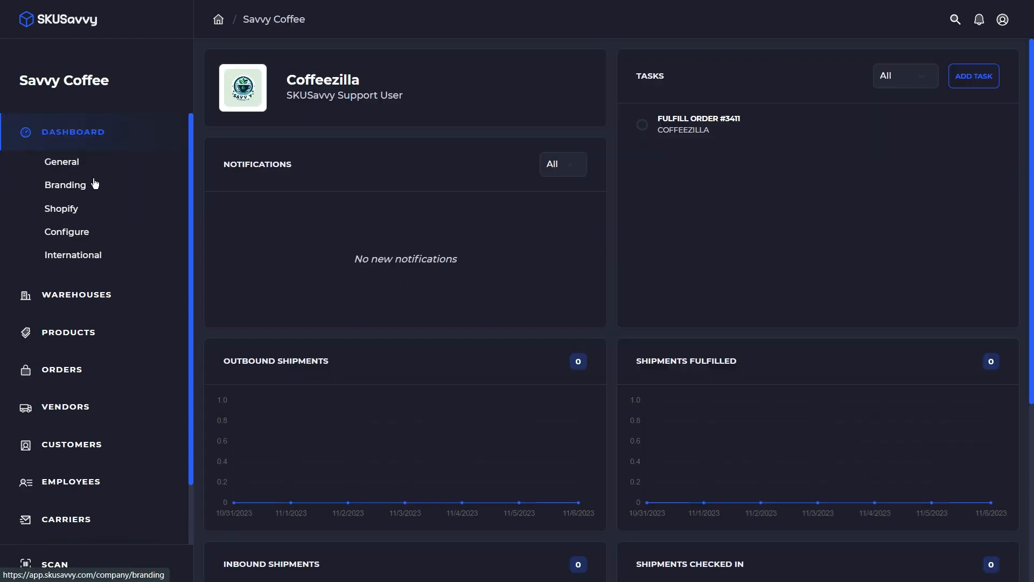
pyautogui.click(65, 214)
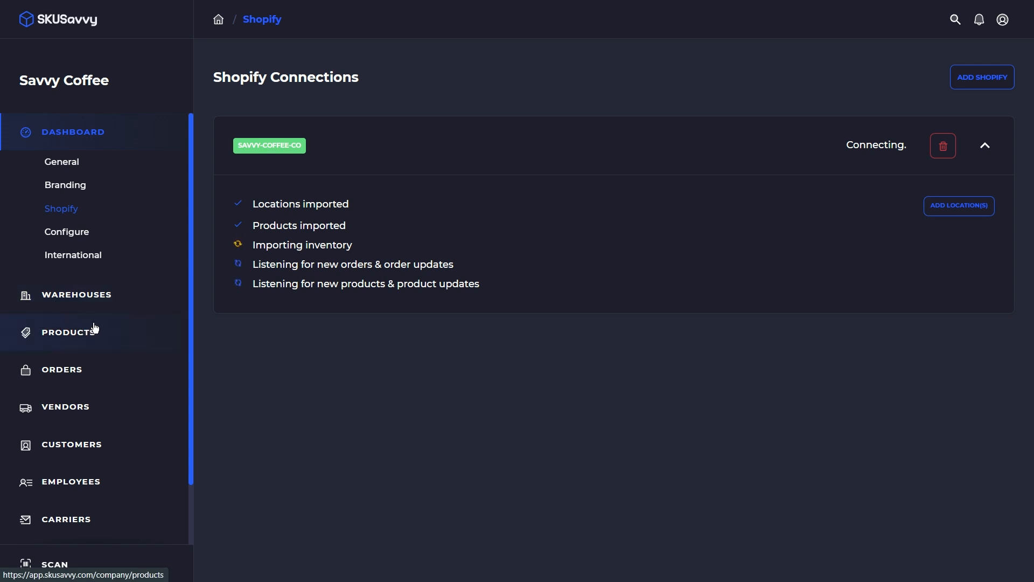
# Step: Open the Coffee Way warehouse's inventory and examine the item quantities imported from Shopify
pyautogui.click(107, 298)
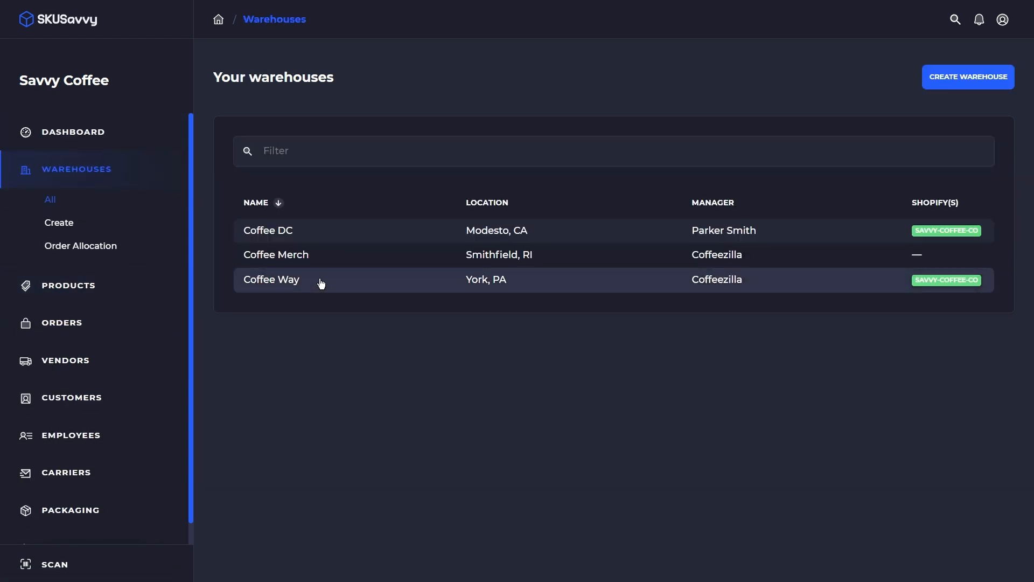
pyautogui.click(321, 284)
pyautogui.click(100, 246)
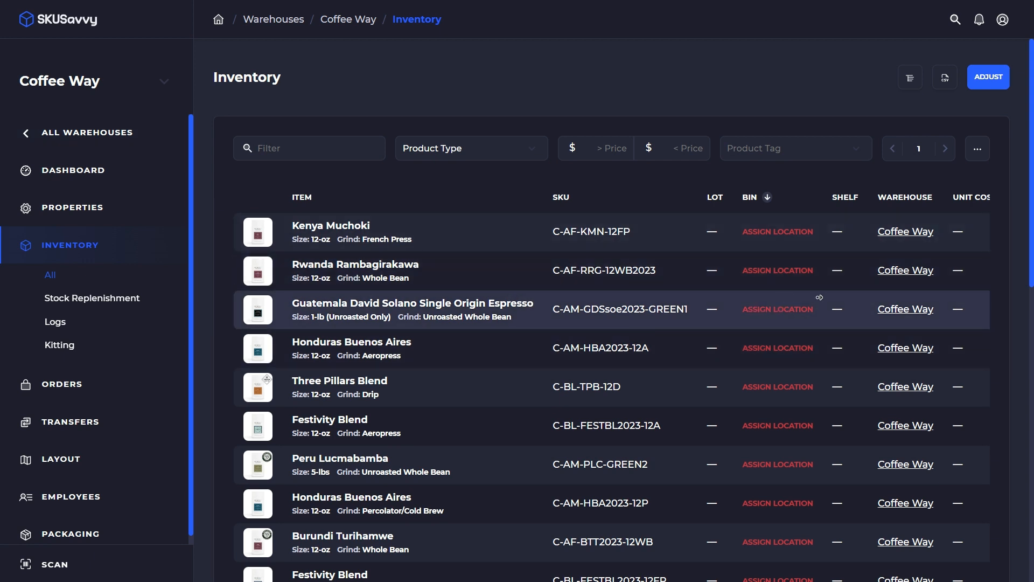
pyautogui.hscroll(2, 820, 297)
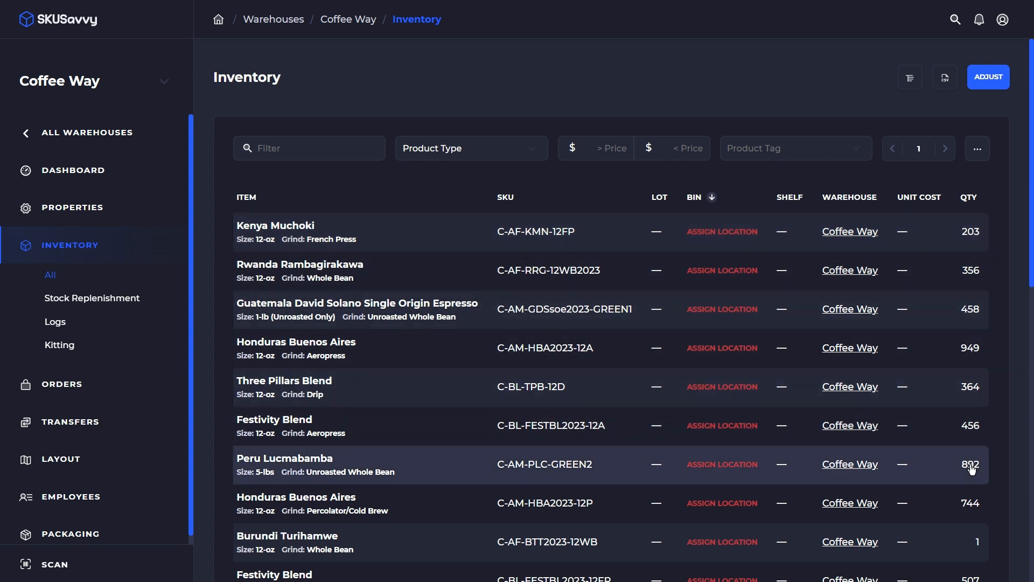
# Step: Browse the bins offered for the Kenya Muchoki item without assigning one, and view the Coffee Way layout before returning to its inventory
pyautogui.click(733, 232)
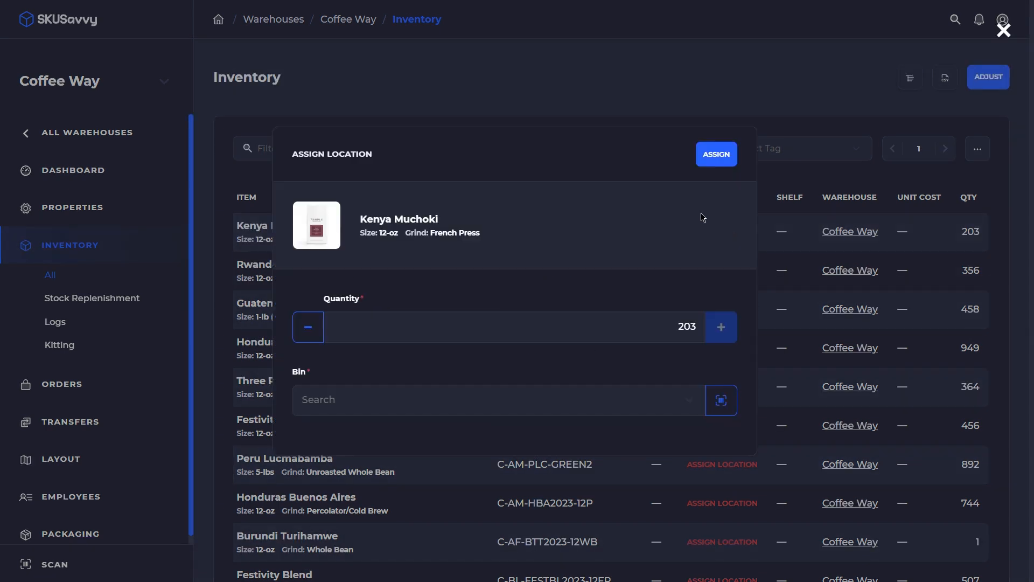
pyautogui.click(433, 391)
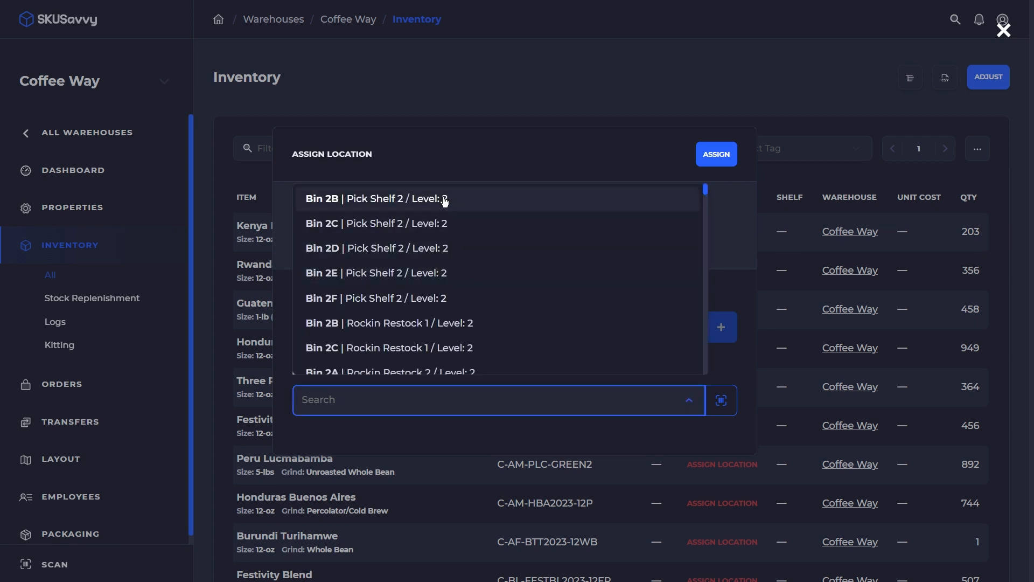
pyautogui.click(731, 214)
pyautogui.click(843, 219)
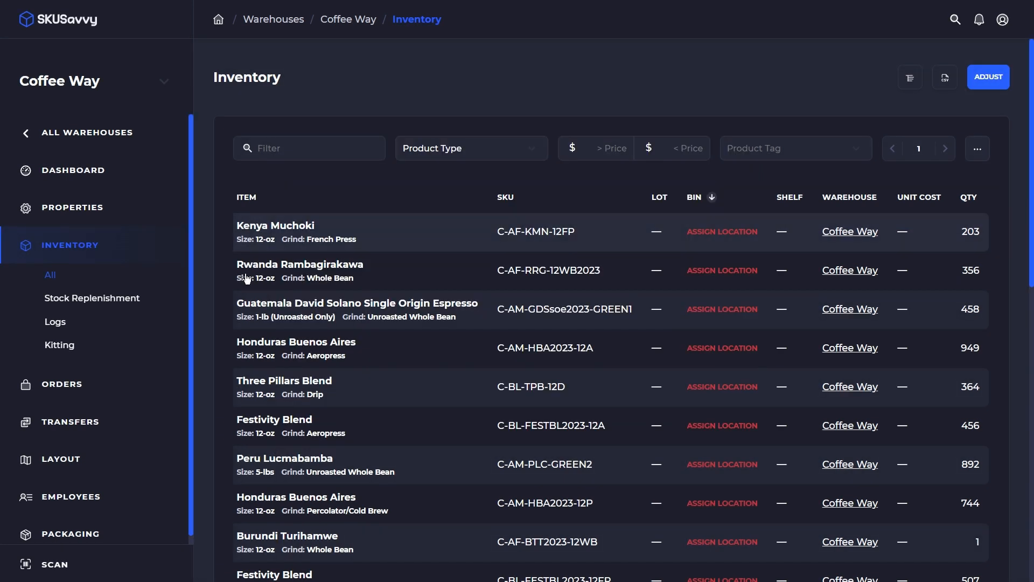
pyautogui.click(102, 464)
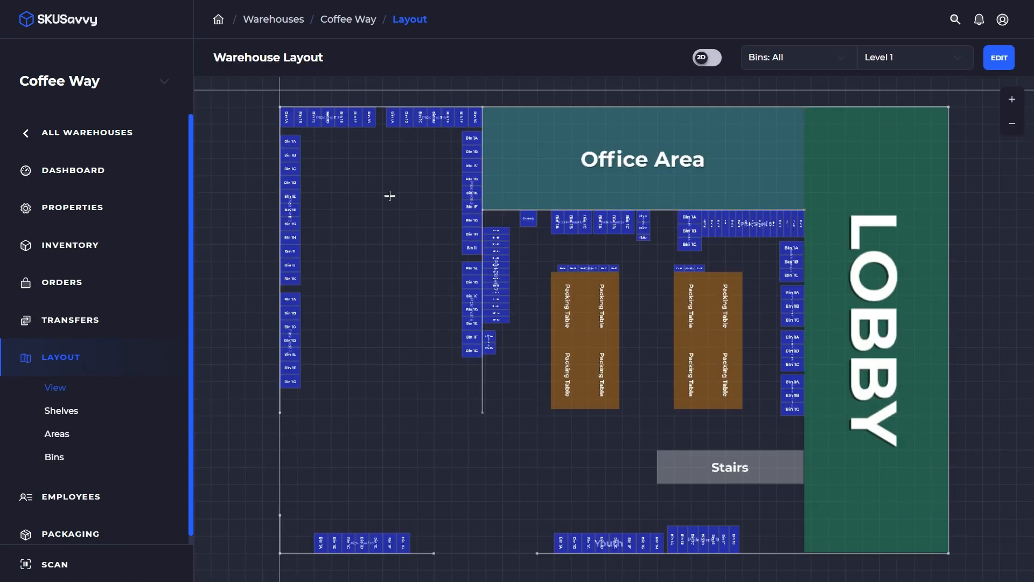
pyautogui.click(72, 248)
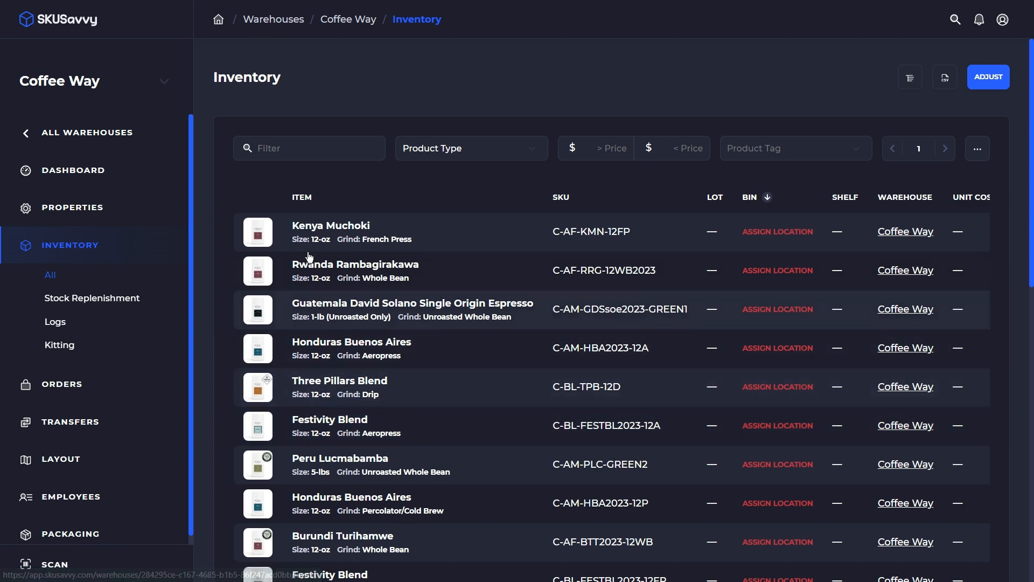
# Step: Leave the Coffee Way warehouse and check the import status of the company's Shopify connection
pyautogui.click(101, 141)
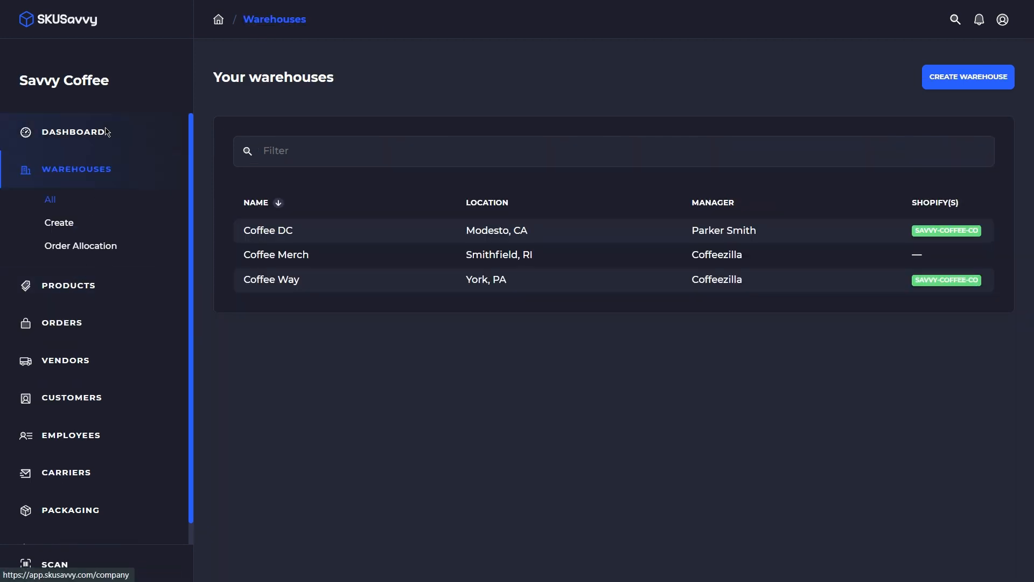
pyautogui.click(108, 134)
pyautogui.click(76, 214)
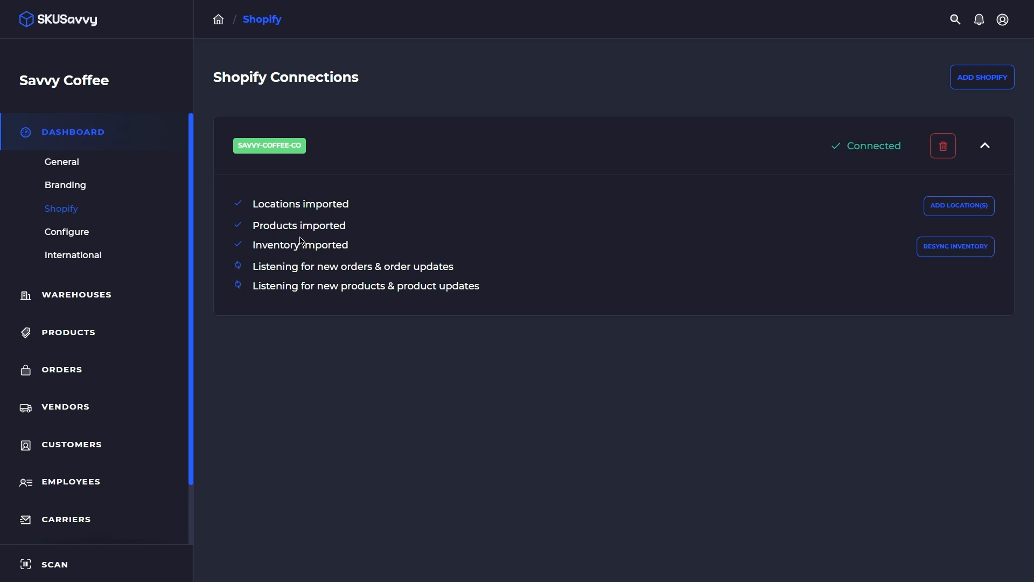
# Step: Review the product variants imported from Shopify and return to the company's Shopify connections
pyautogui.click(99, 330)
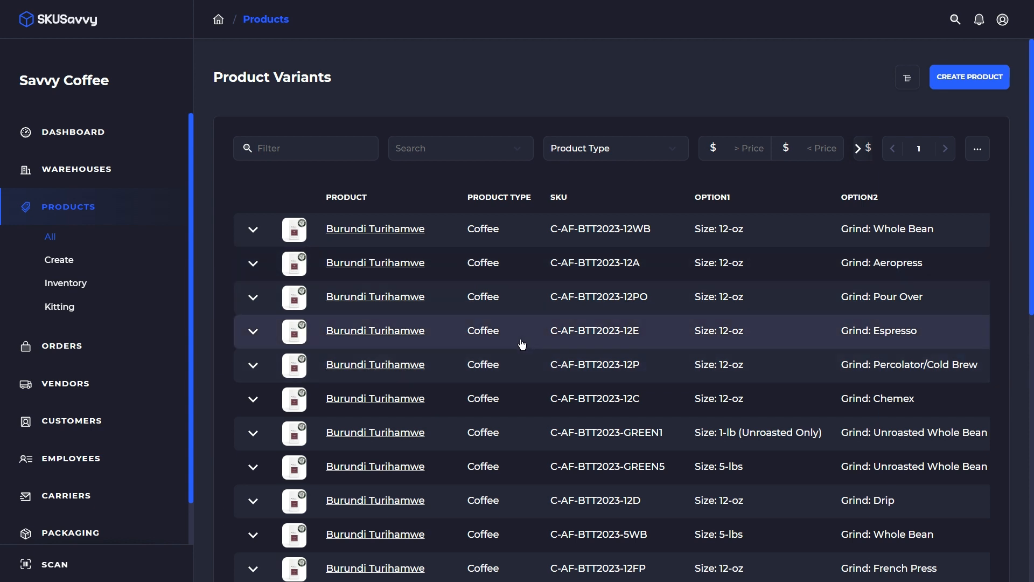
pyautogui.click(102, 134)
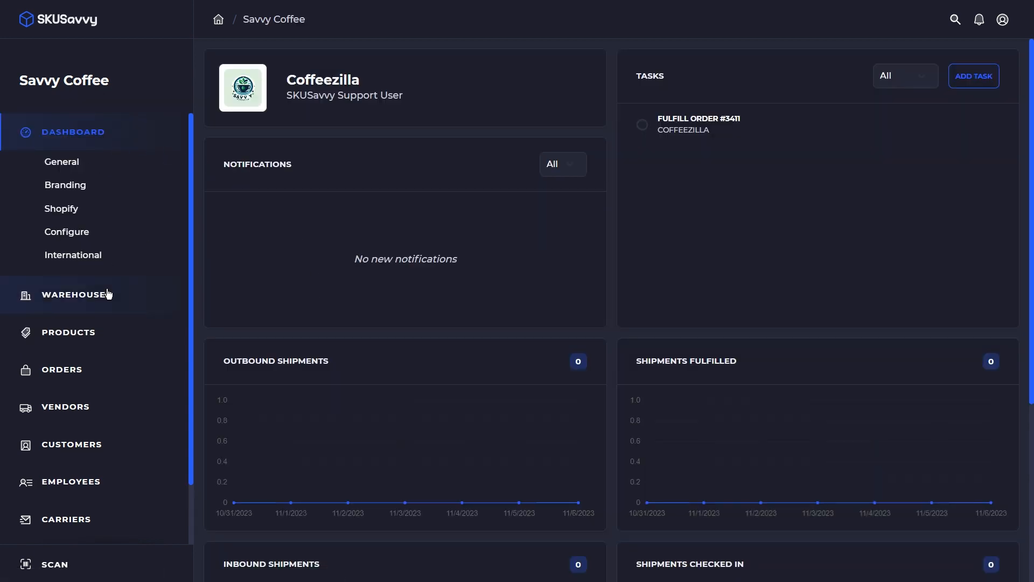
pyautogui.click(56, 192)
pyautogui.click(57, 207)
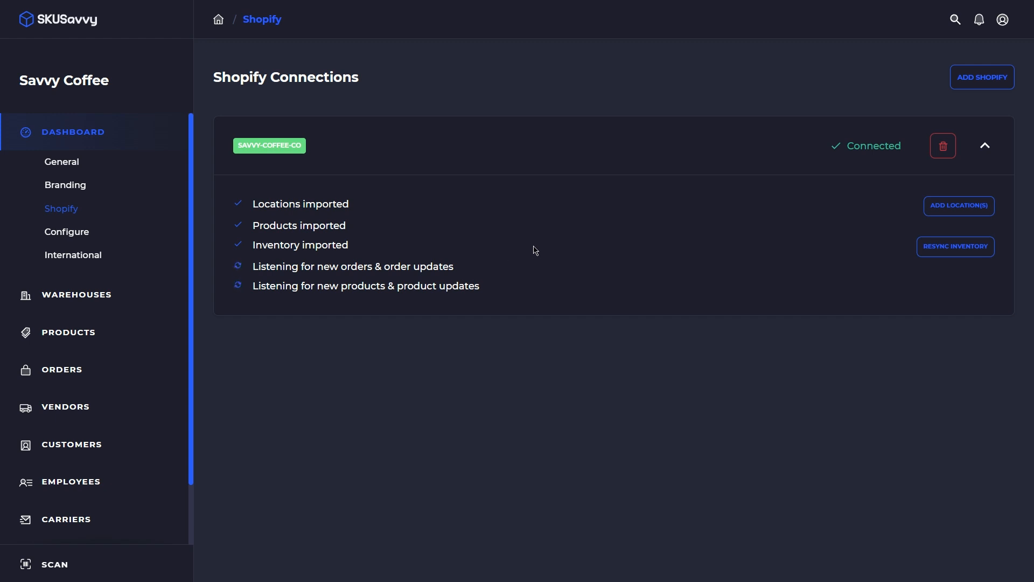
# Step: Review the inventory resync options with Shopify as the origin and close them without resyncing
pyautogui.click(941, 251)
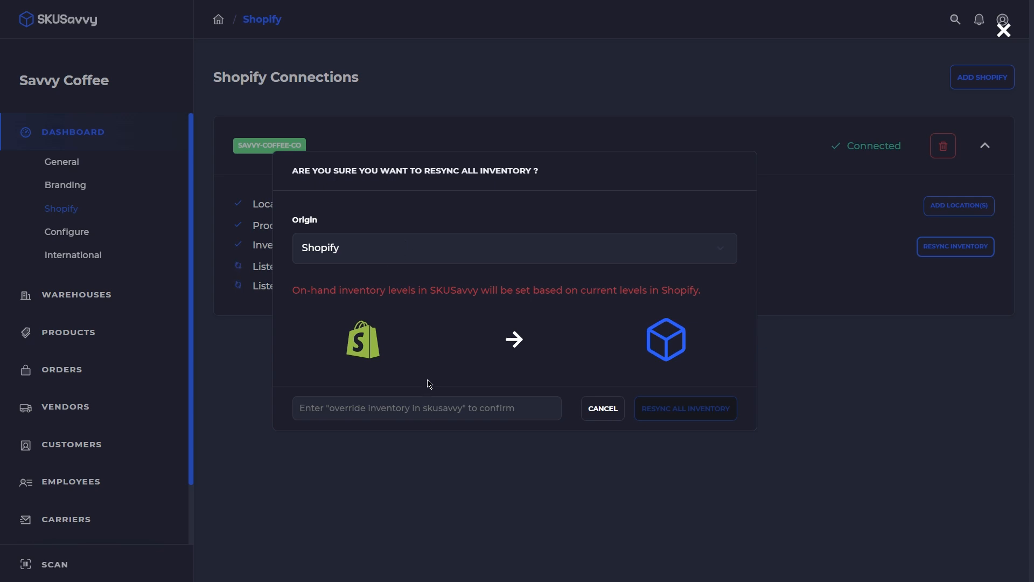
pyautogui.click(231, 333)
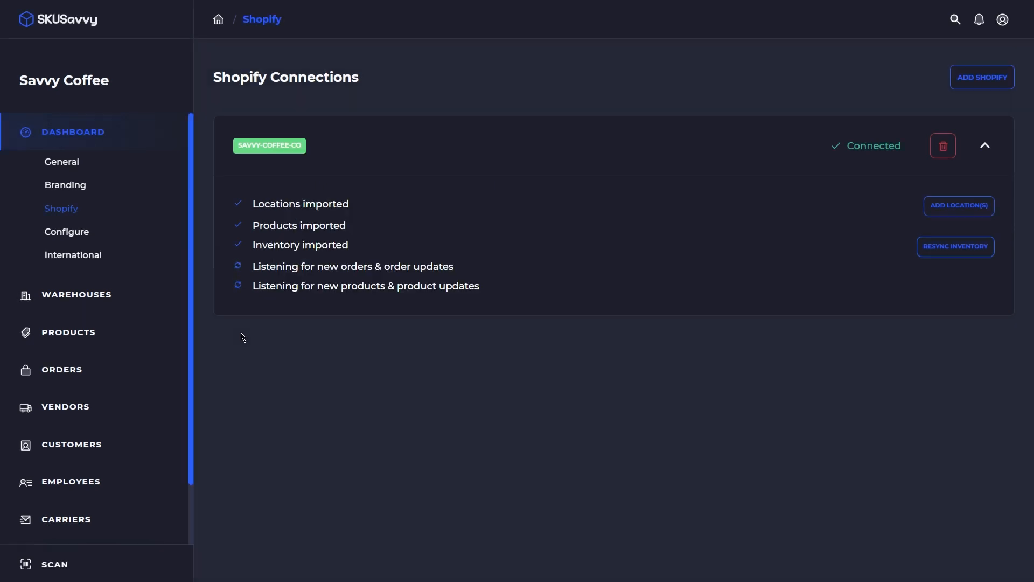